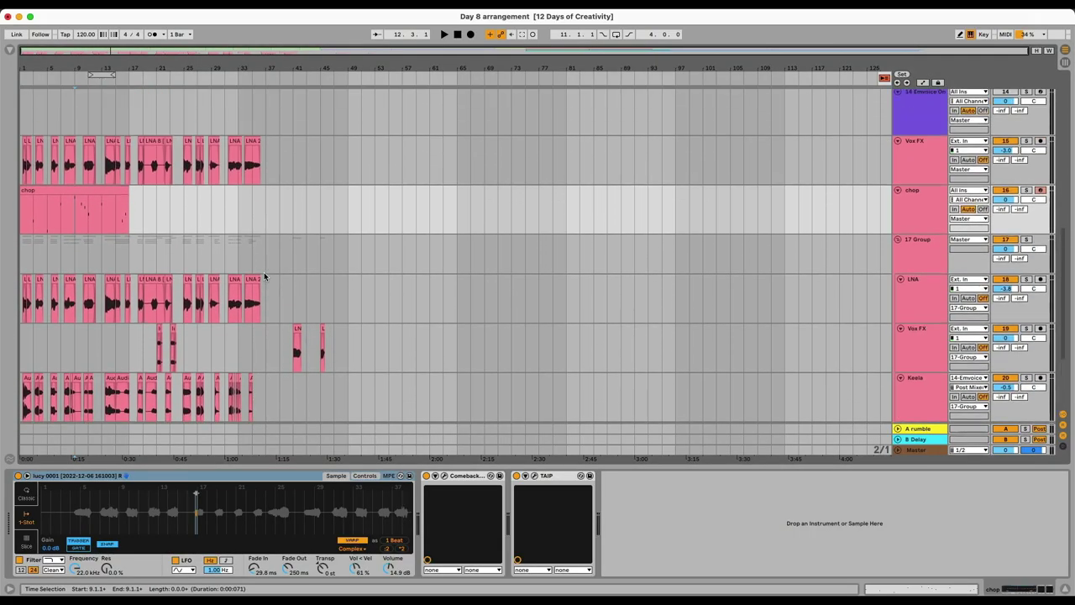
- In Session view with the browser hidden, capture the playing clips into a new scene
key("Tab")
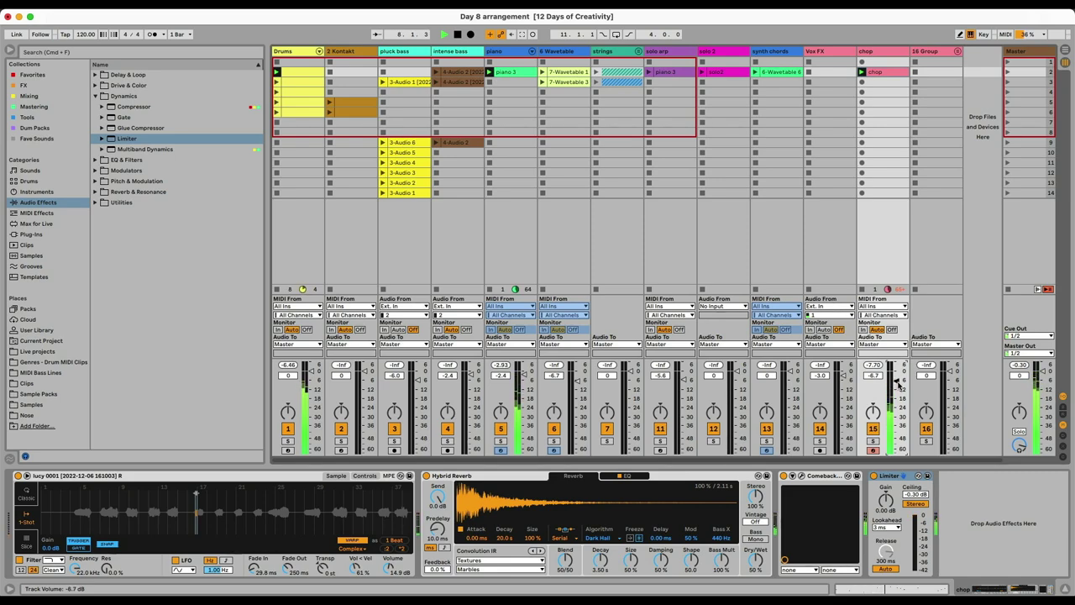
left_click(10, 50)
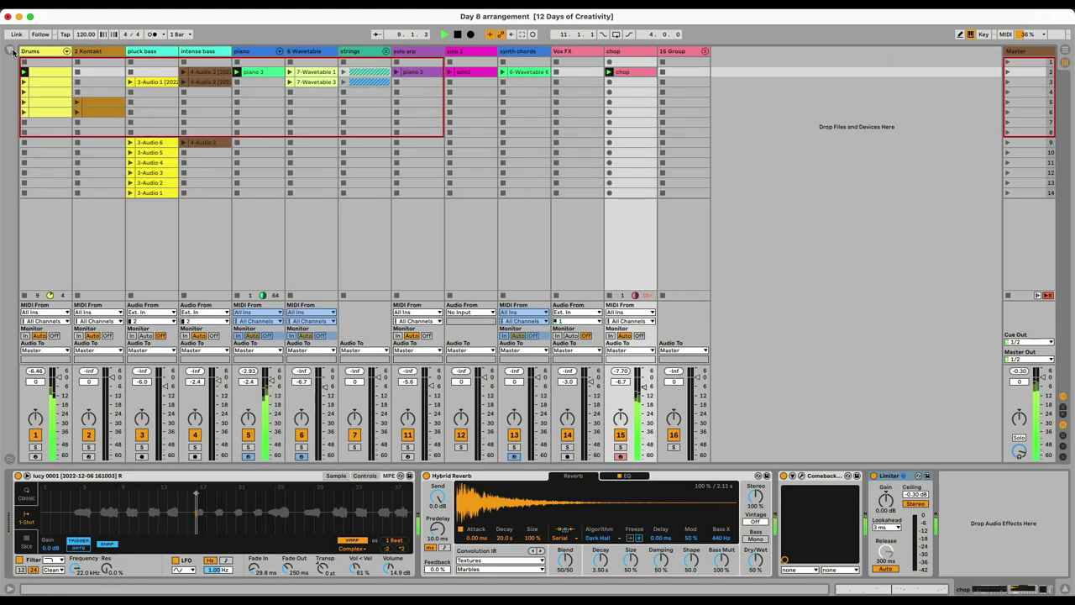
right_click(361, 218)
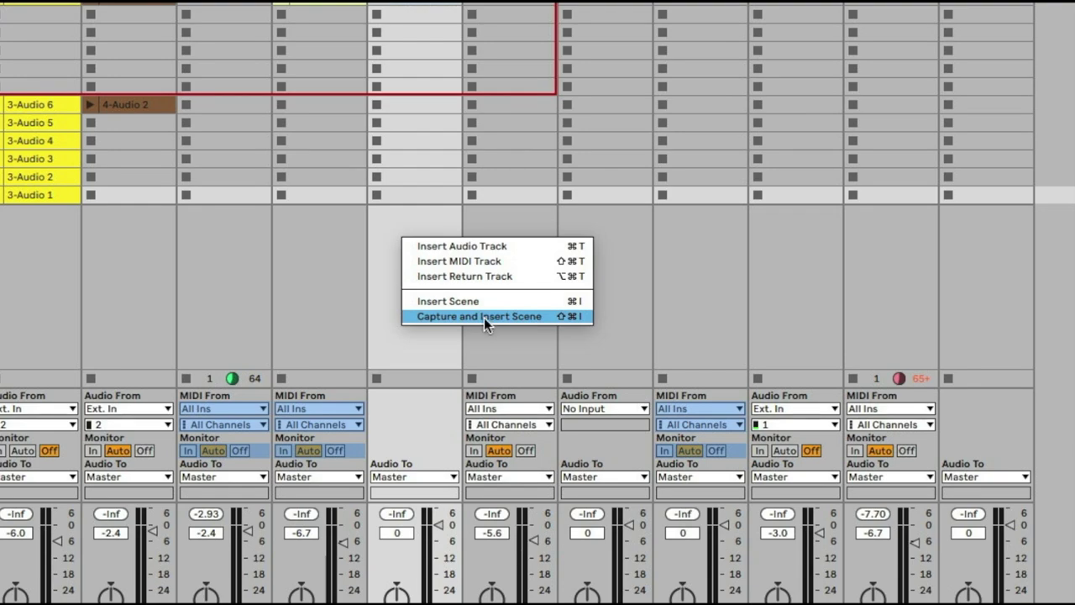
left_click(484, 317)
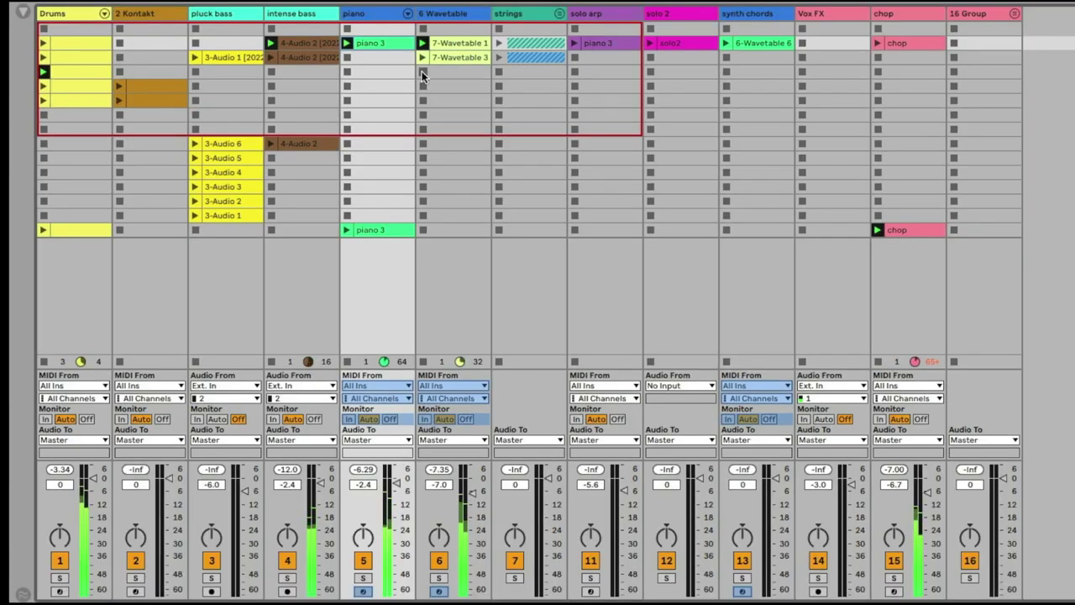
- Launch the piano 3 and 7-Wavetable 1 clips and insert an empty scene
left_click(575, 43)
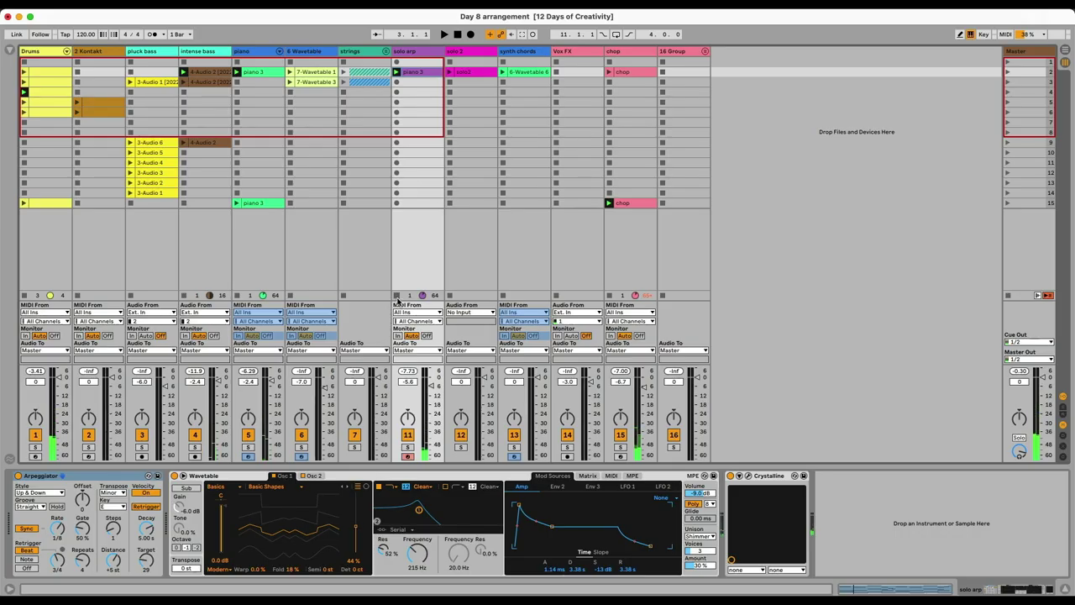
key("space")
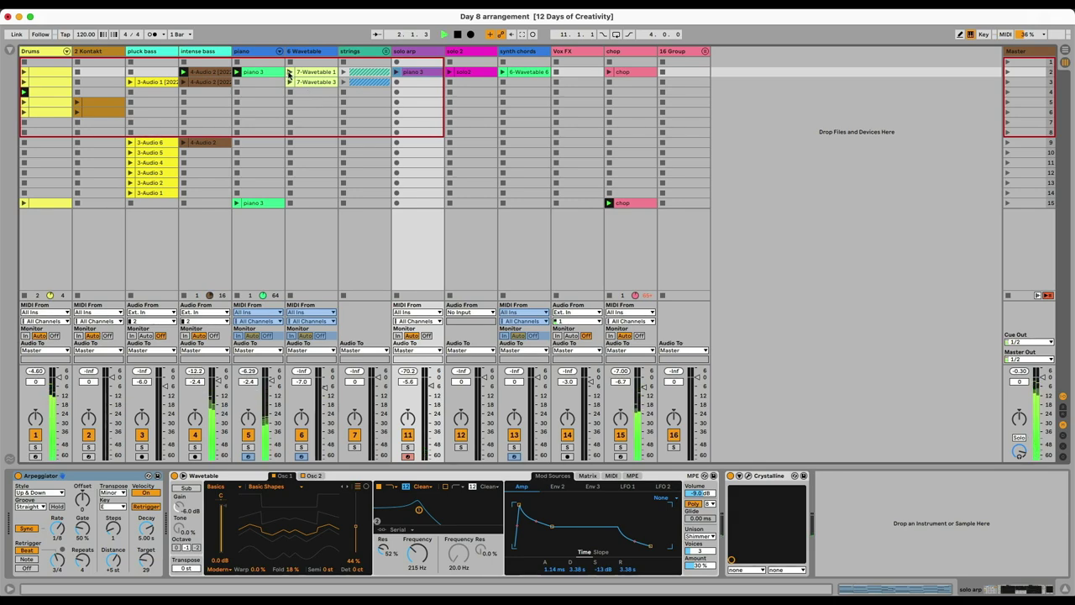
left_click(289, 73)
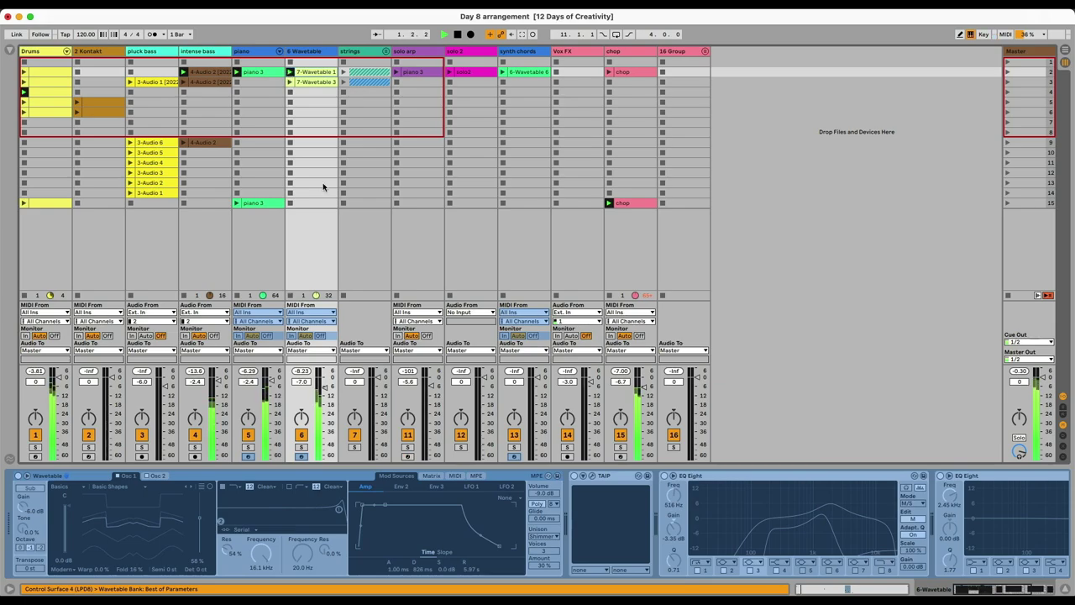
right_click(344, 245)
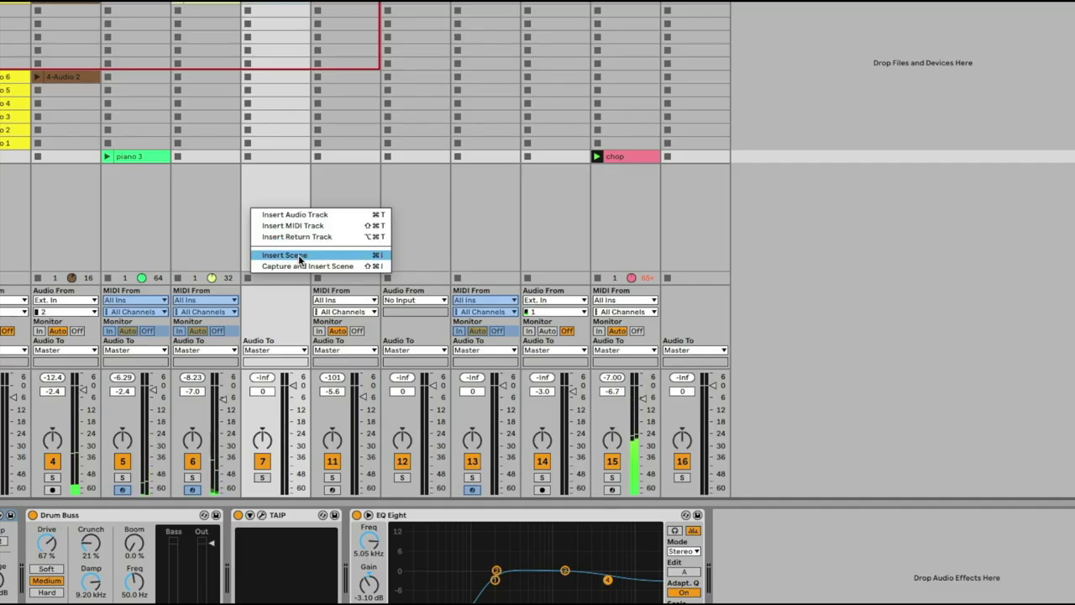
left_click(299, 256)
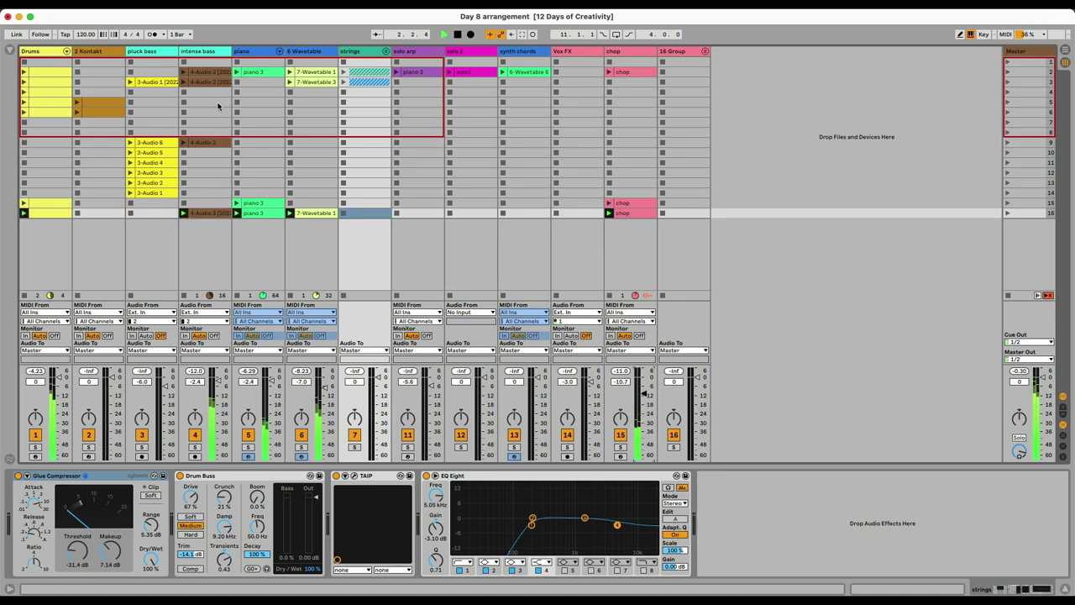
- Capture the playing clips as scene 17, then launch the clips in scenes 3 and 5
right_click(327, 219)
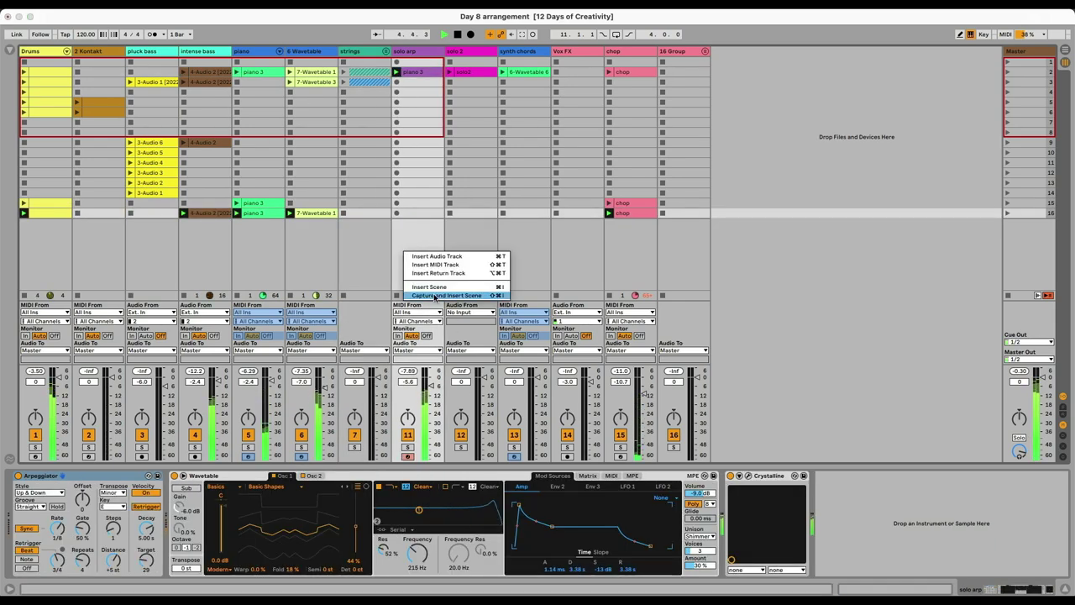
left_click(436, 296)
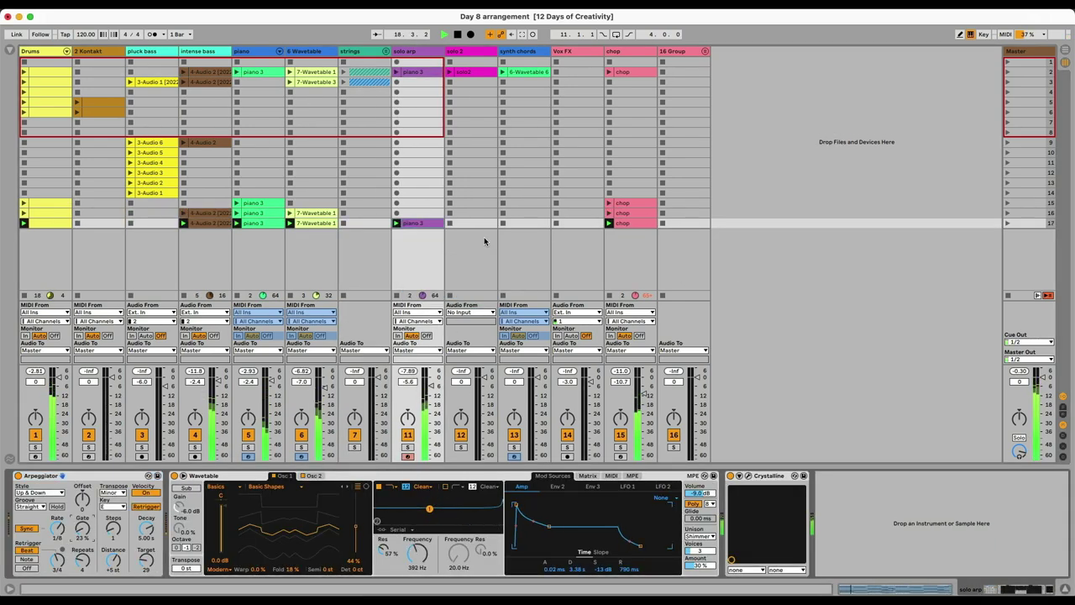
left_click(131, 82)
left_click(289, 82)
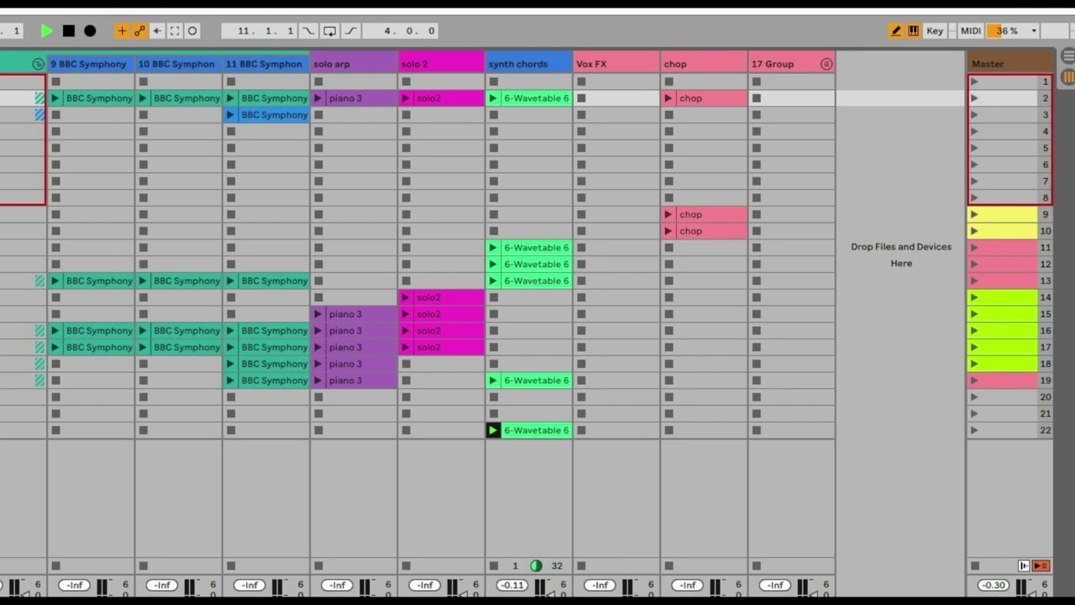
right_click(361, 300)
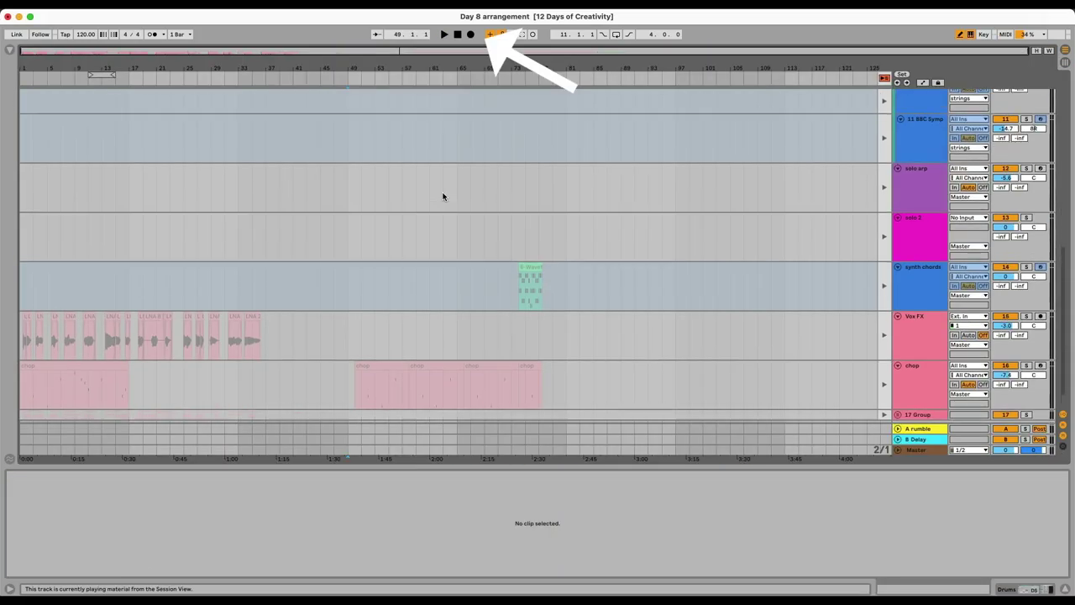
- Back in Session view, launch scenes 9, 10 and 12, then select the chop clip in scene 10
scroll(442, 197, "up", 10)
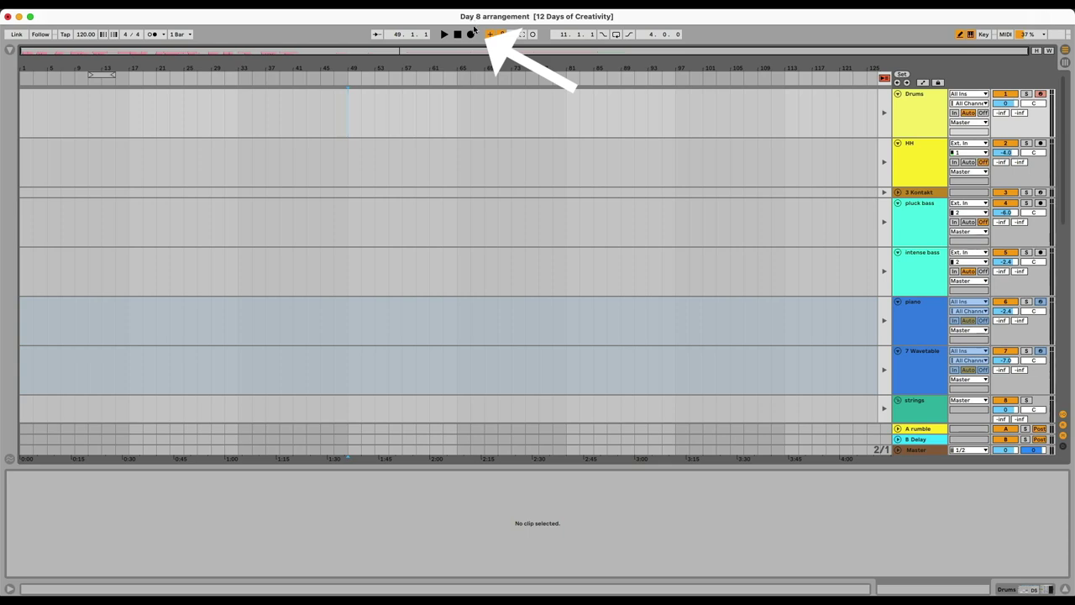
key("Tab")
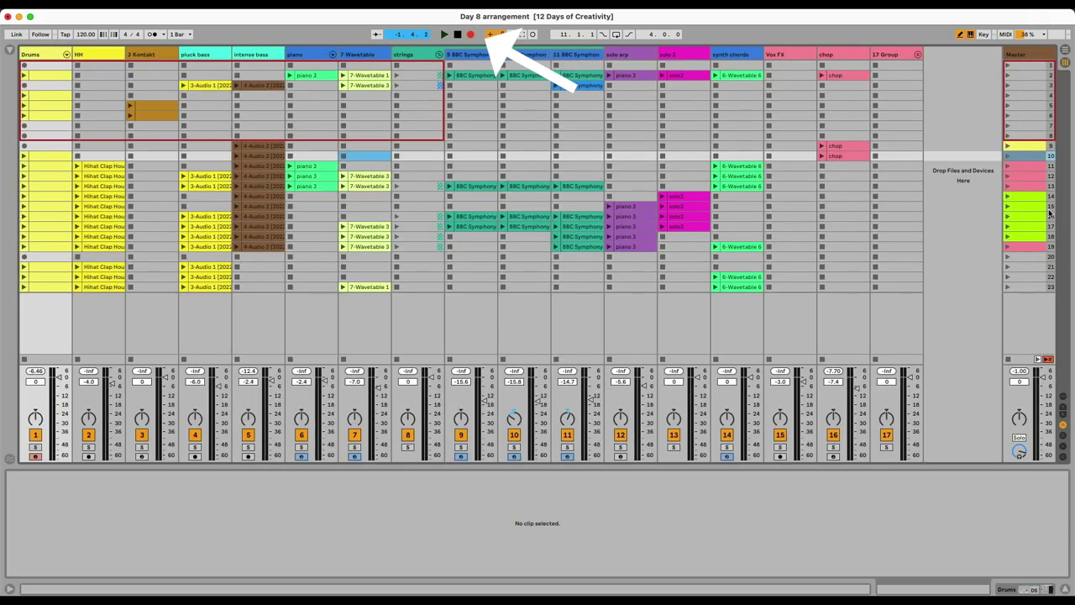
left_click(1009, 146)
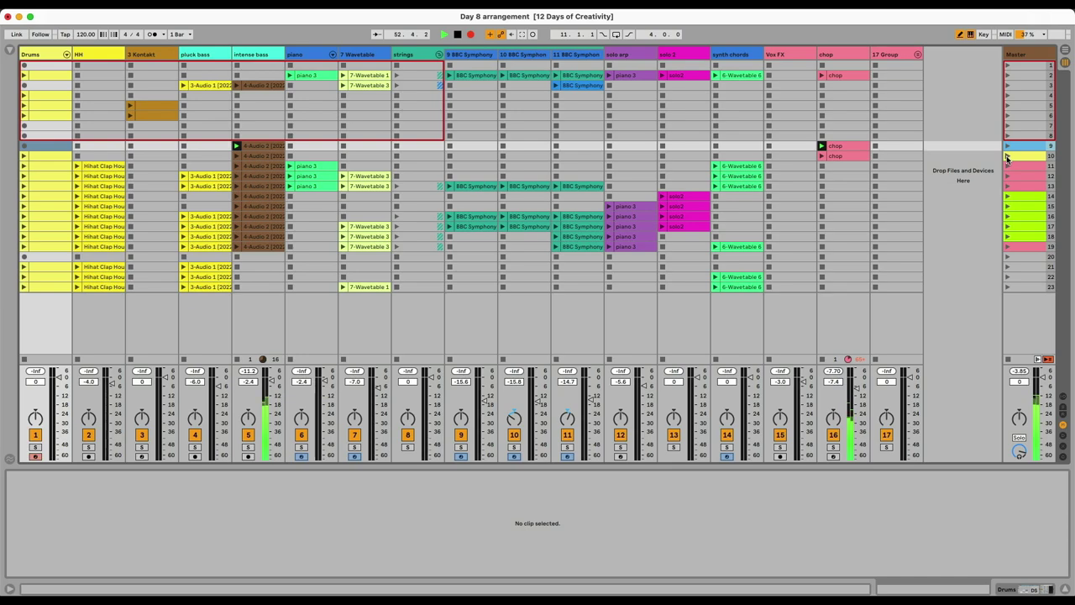
left_click(1008, 157)
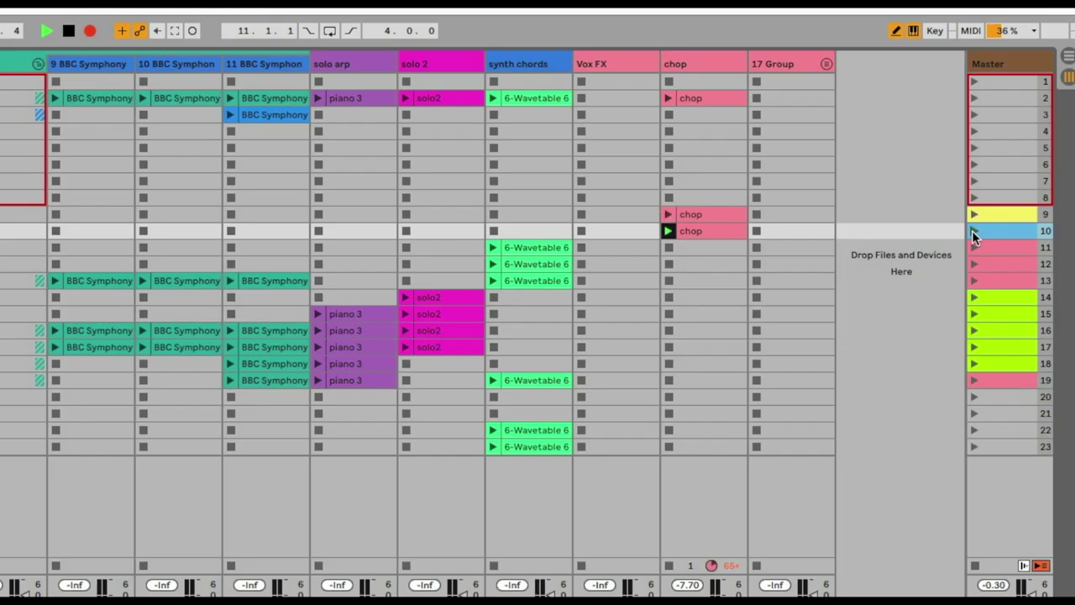
left_click(737, 166)
key("Delete")
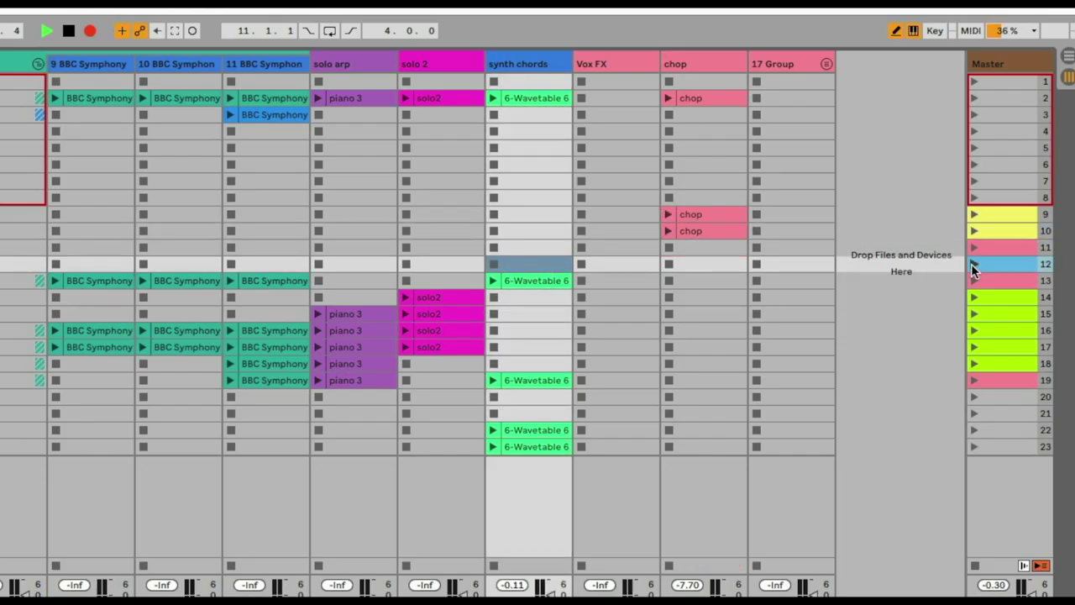
left_click(667, 230)
- Audition scenes 21, 22, 14 and 15, then launch the piano 3 clip in scene 19
left_click(974, 413)
left_click(975, 430)
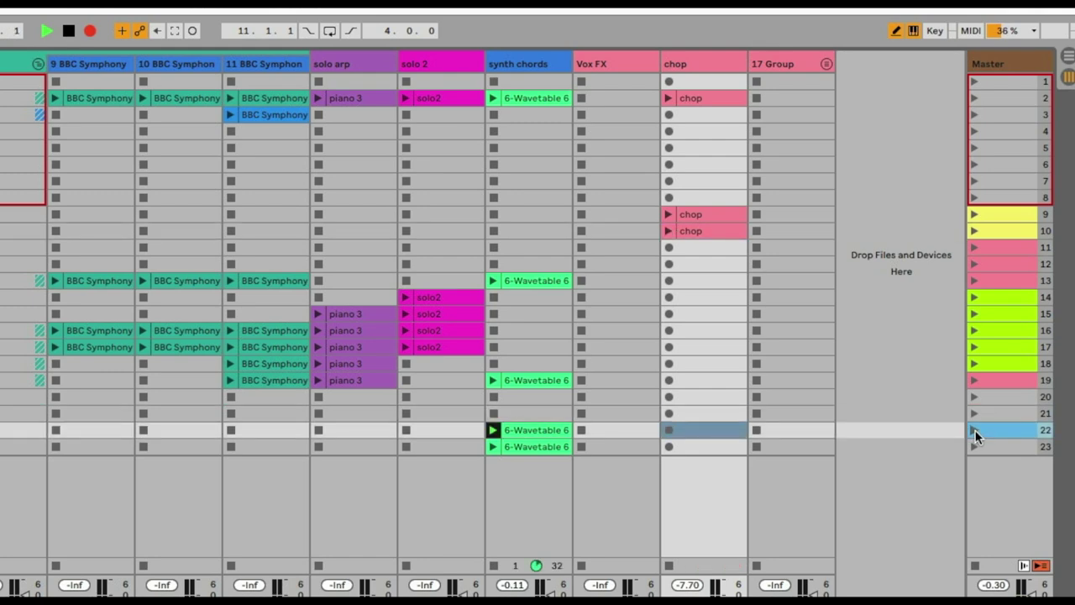
left_click(975, 296)
left_click(975, 315)
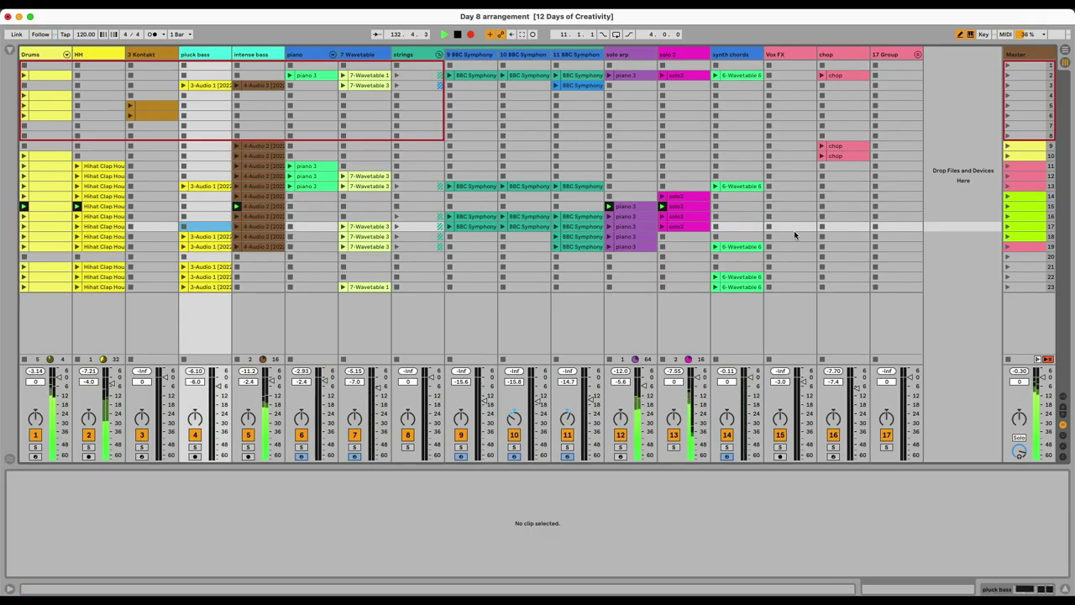
left_click(366, 286)
left_click(366, 276)
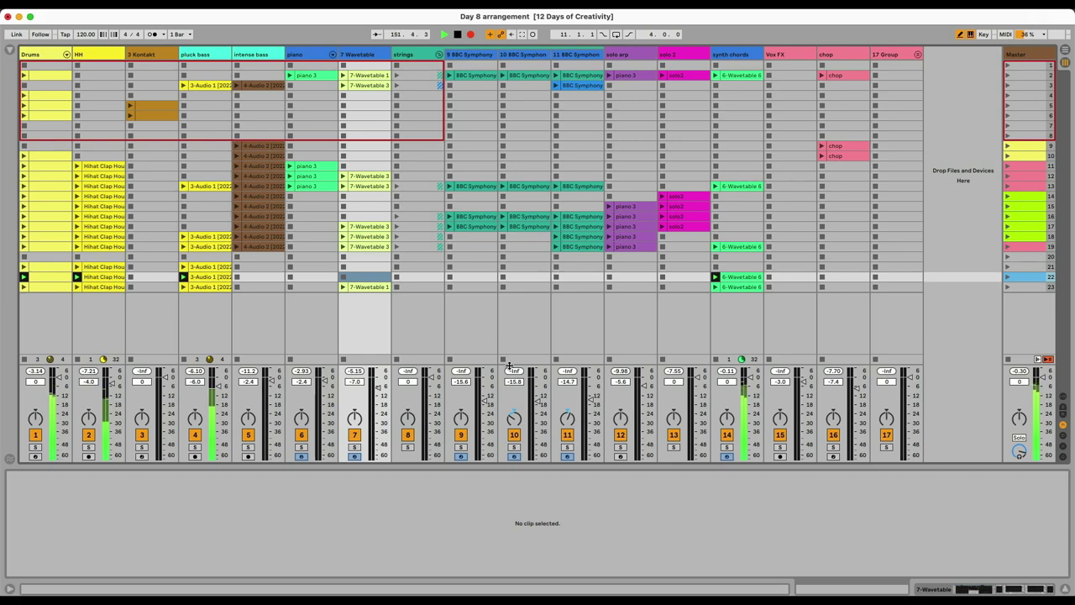
left_click(609, 246)
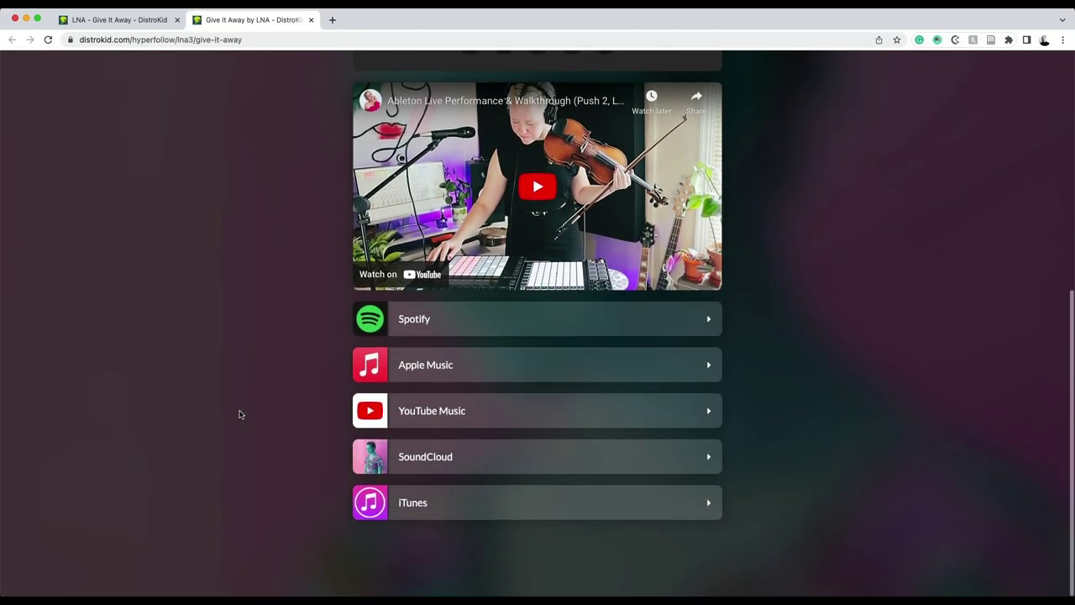
- Choose Edit this page under CUSTOMIZE for Give It Away and scroll to Embedded Video
scroll(239, 414, "up", 5)
scroll(239, 414, "up", 1)
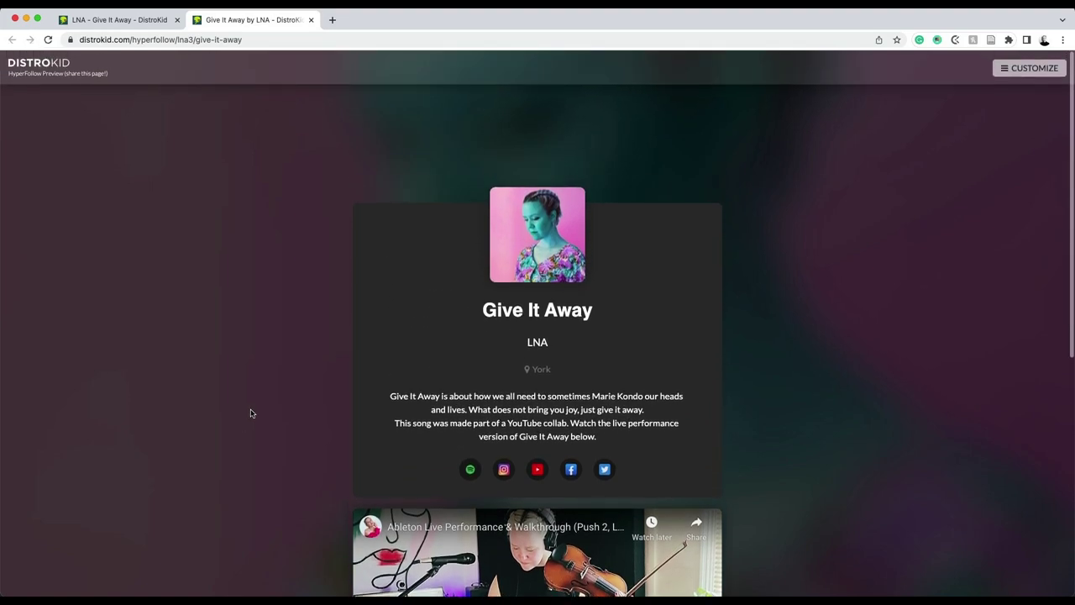
left_click(1031, 68)
left_click(970, 165)
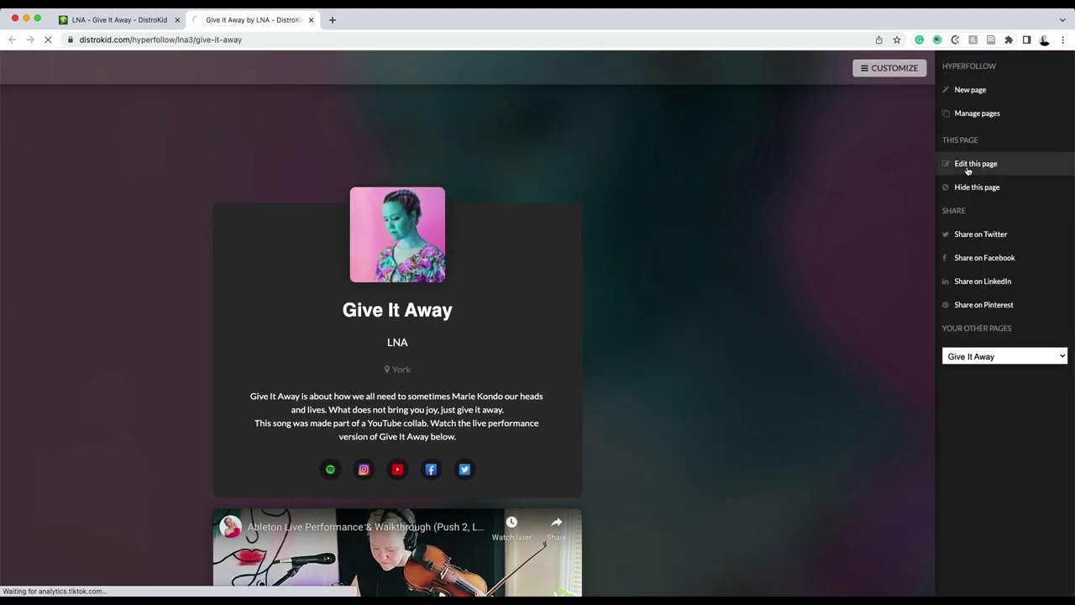
scroll(912, 372, "down", 6)
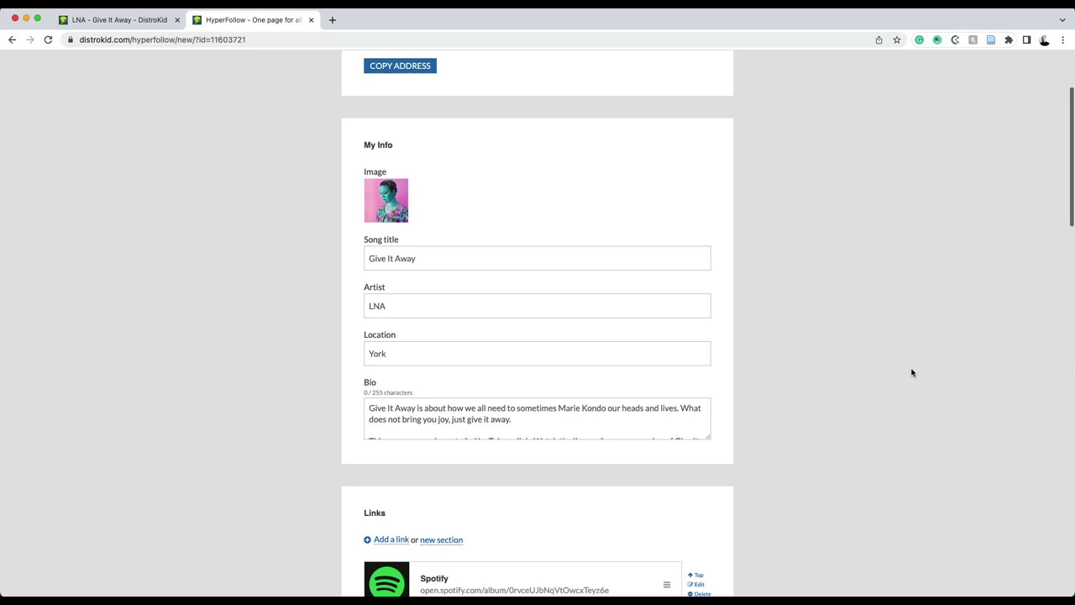
scroll(912, 373, "down", 8)
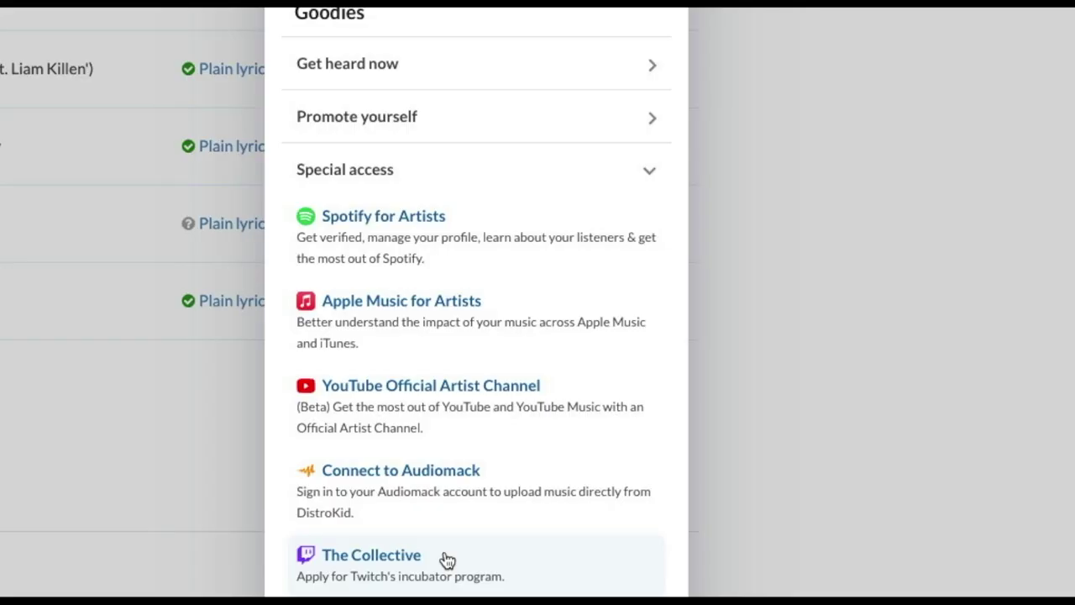
scroll(443, 560, "down", 4)
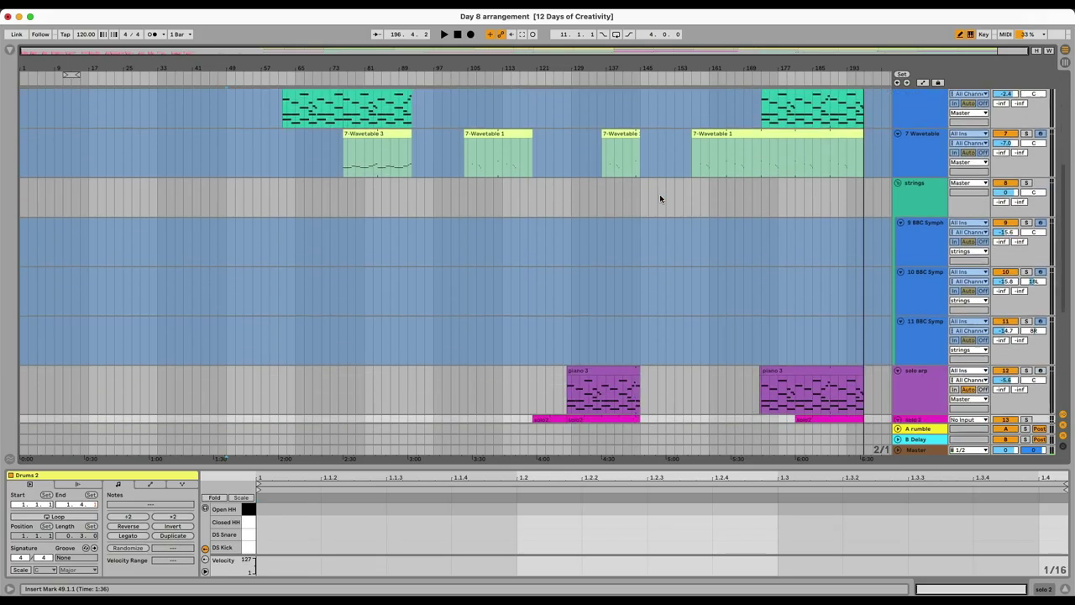
- Add a locator at bar 49 and a locator named B at bar 91
scroll(659, 194, "up", 15)
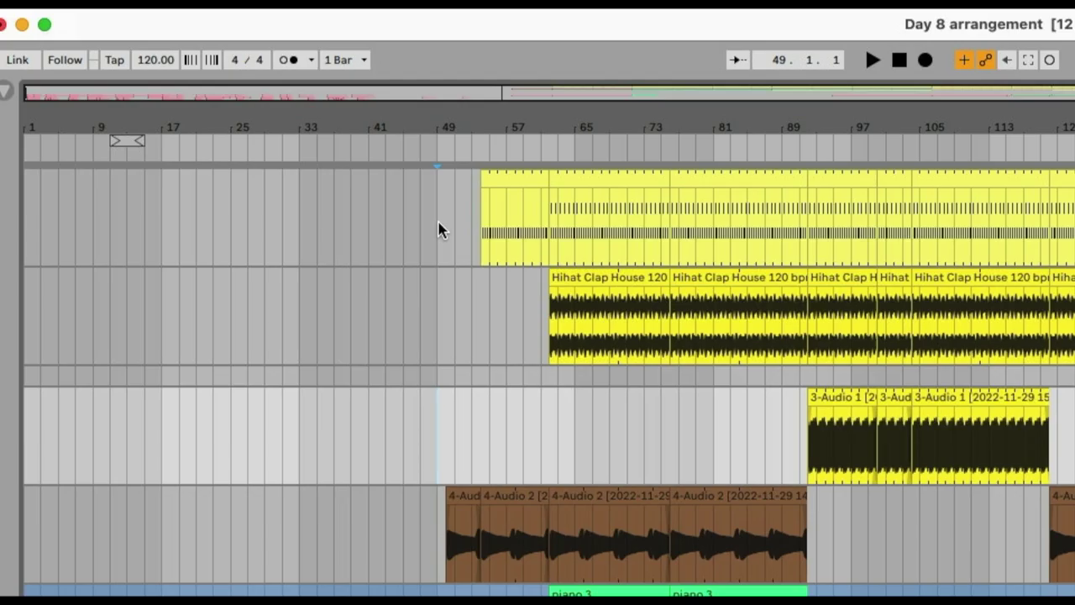
right_click(227, 75)
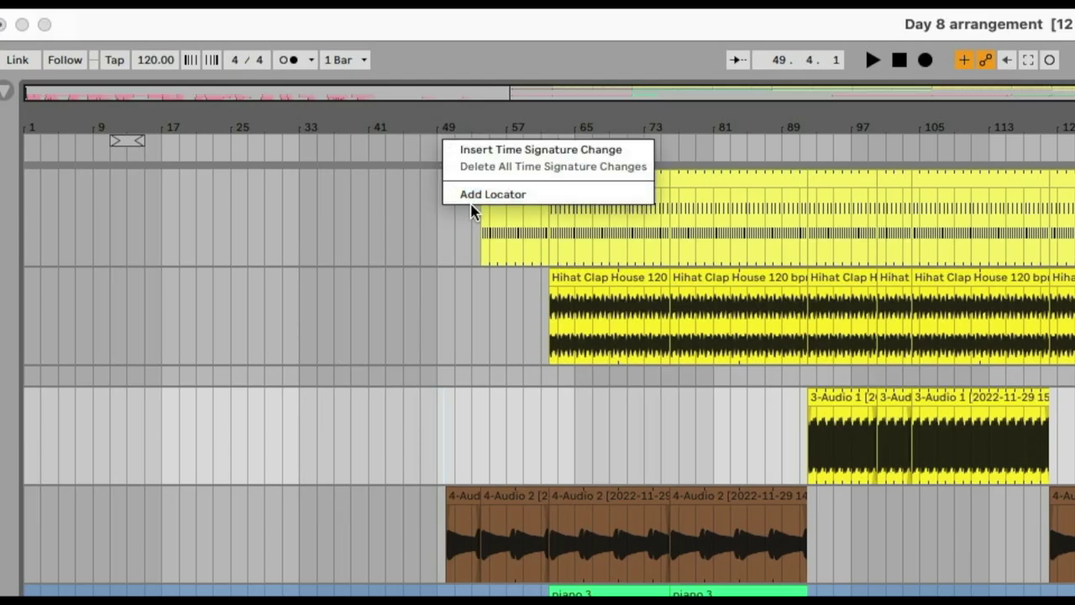
left_click(473, 198)
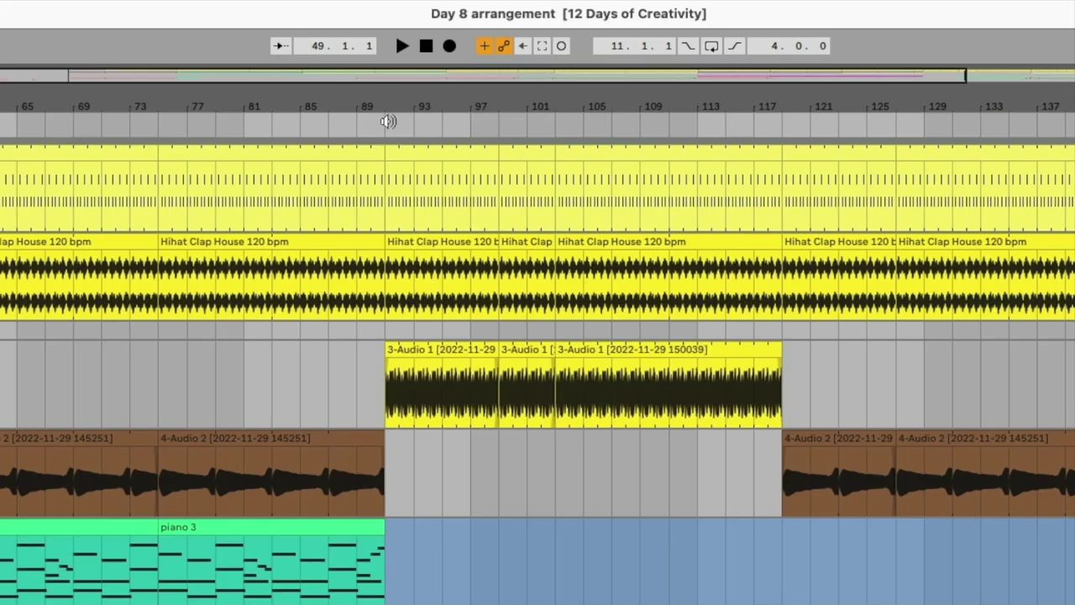
right_click(391, 122)
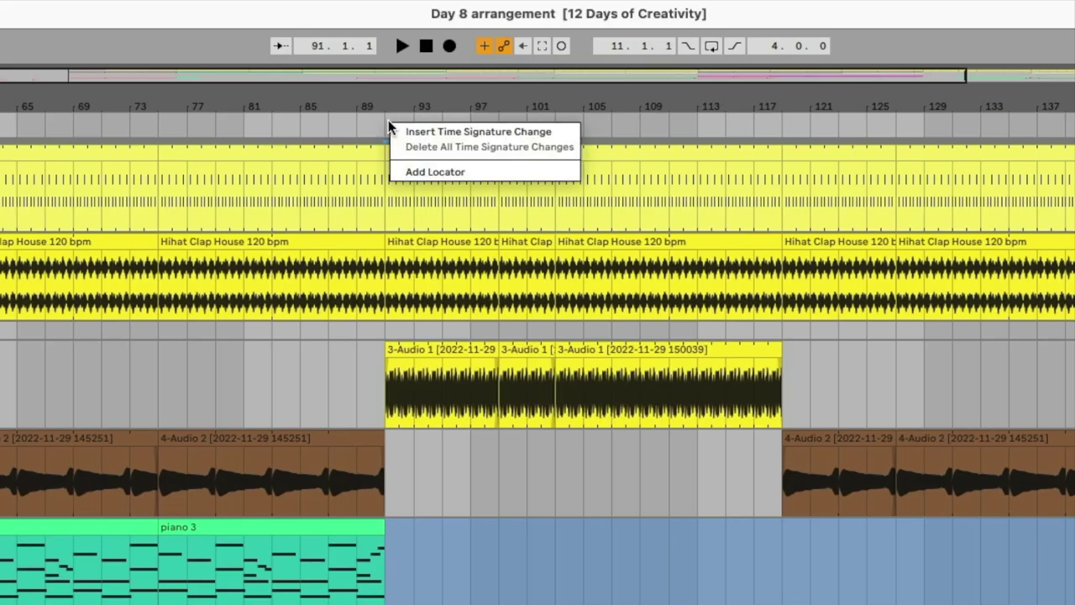
left_click(434, 173)
type("B")
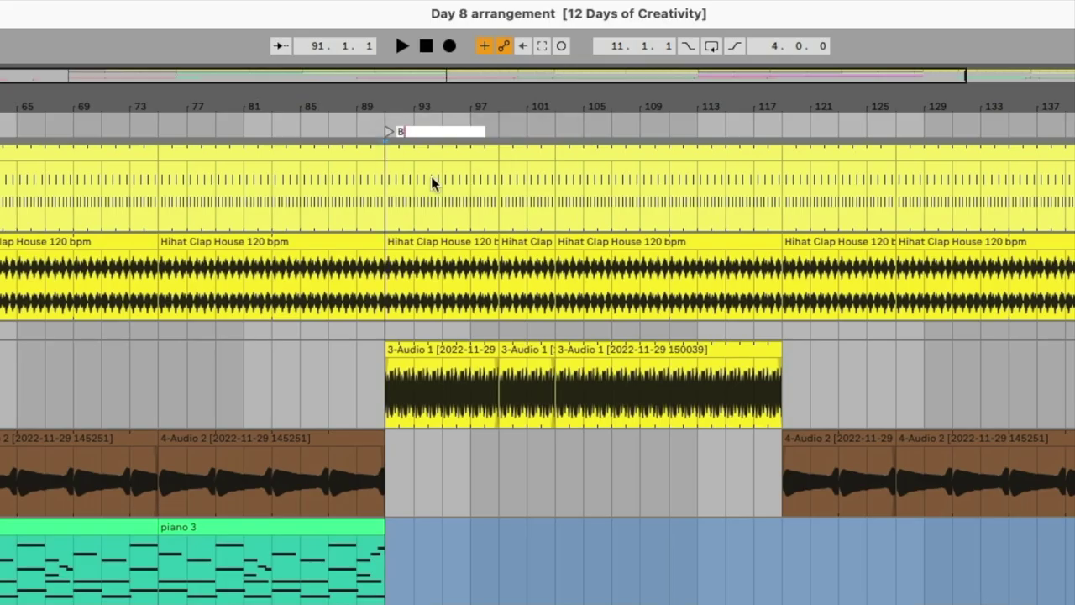
key("Return")
- Add a locator named A at bar 119
left_click(510, 460)
key("minus")
right_click(554, 128)
left_click(595, 179)
type("A")
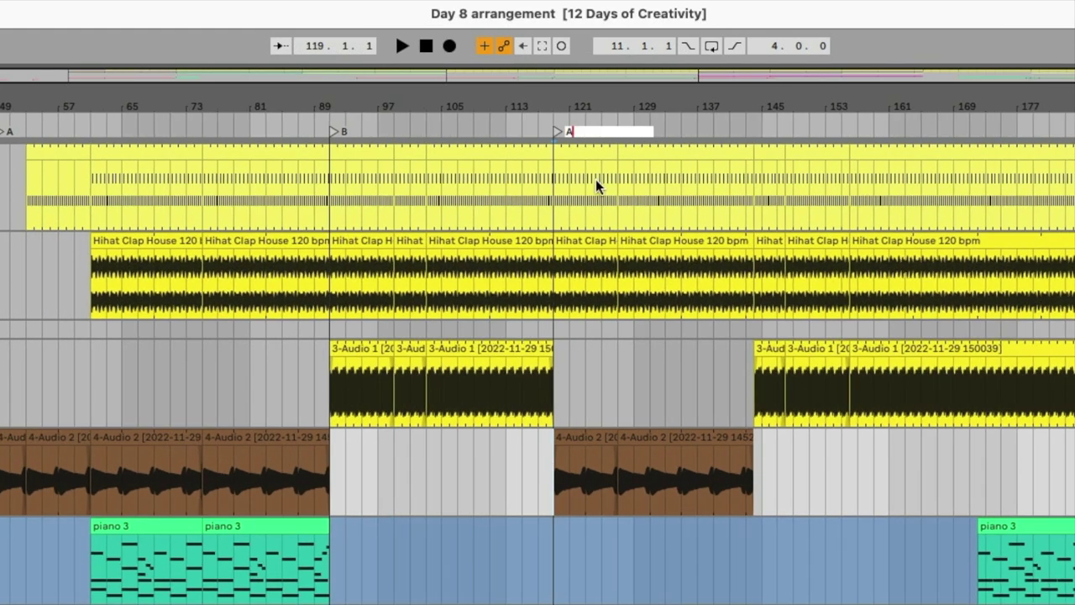
key("Return")
- Add another locator at bar 144 for the second B section
scroll(877, 445, "down", 5)
right_click(750, 128)
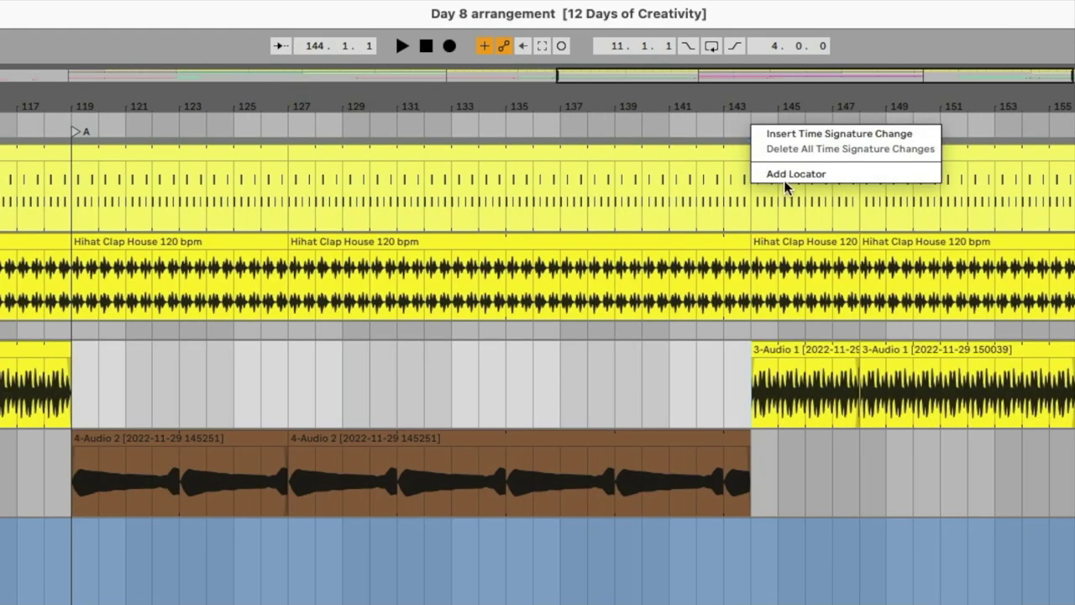
left_click(785, 178)
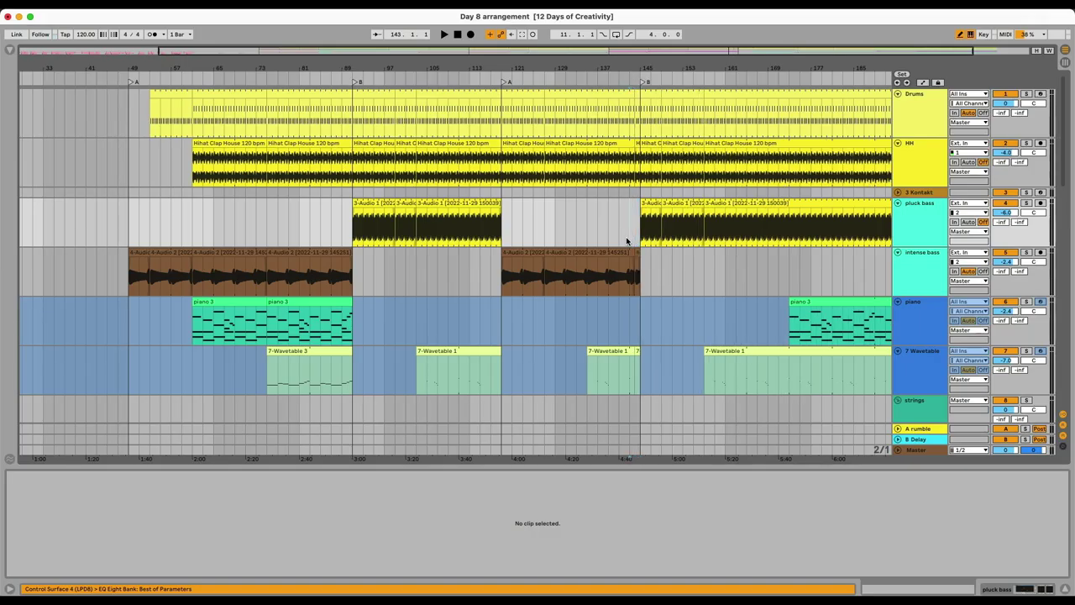
scroll(626, 237, "down", 3)
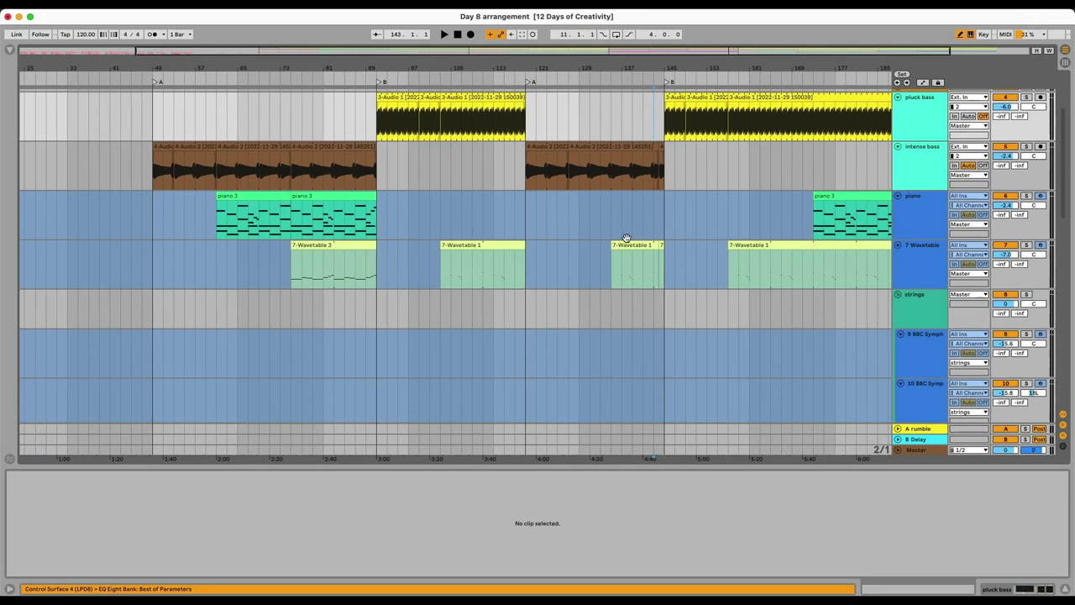
scroll(626, 237, "down", 10)
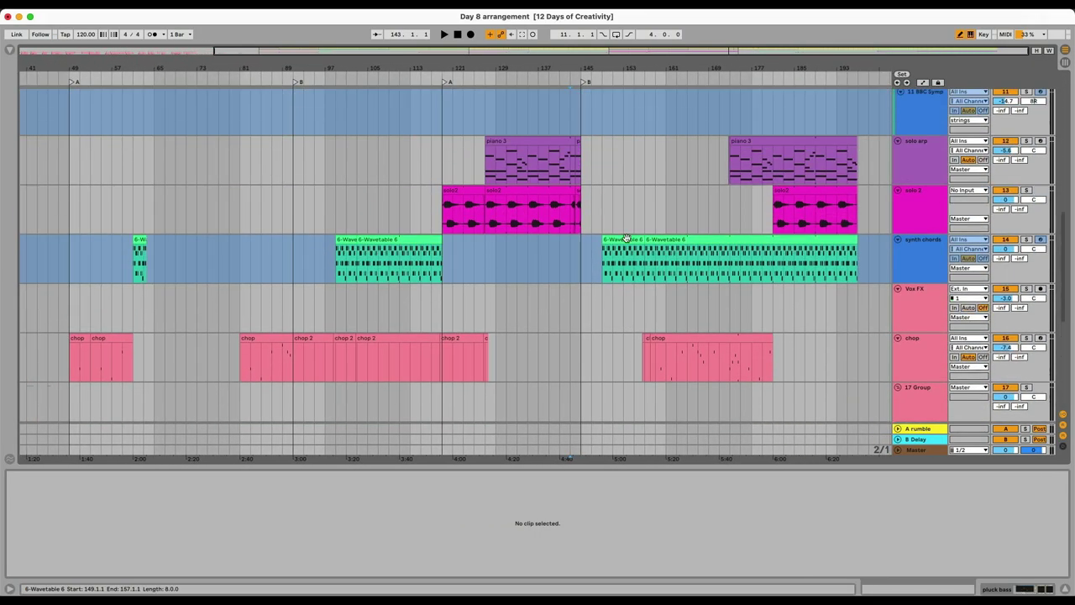
scroll(626, 238, "up", 2)
scroll(626, 238, "left", 2)
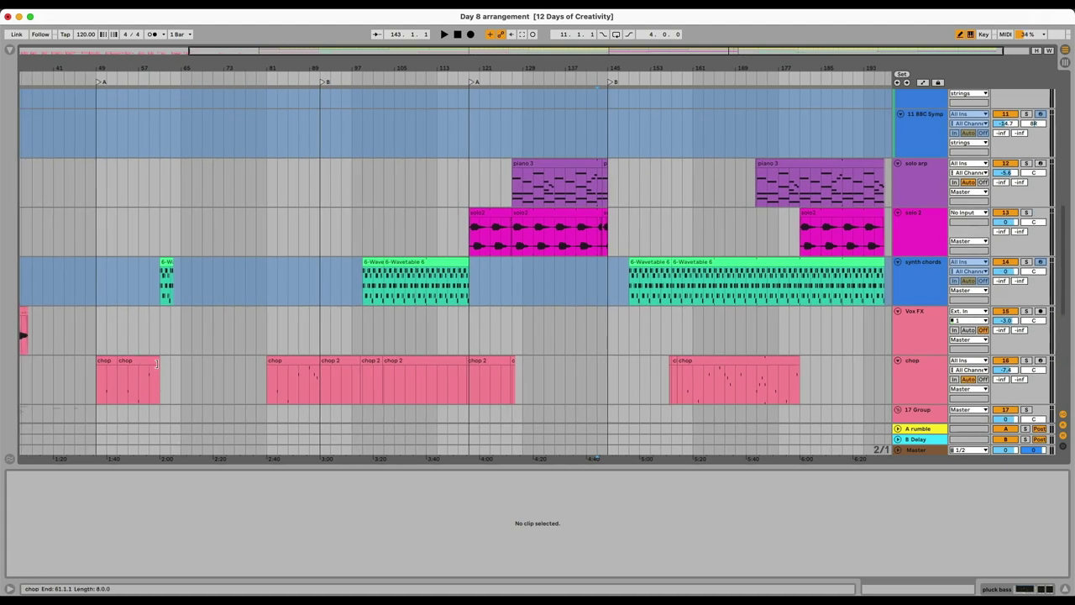
- Delete bars 53–55 on intense bass, closing the gap in the arrangement
left_click(155, 362)
left_click(153, 372)
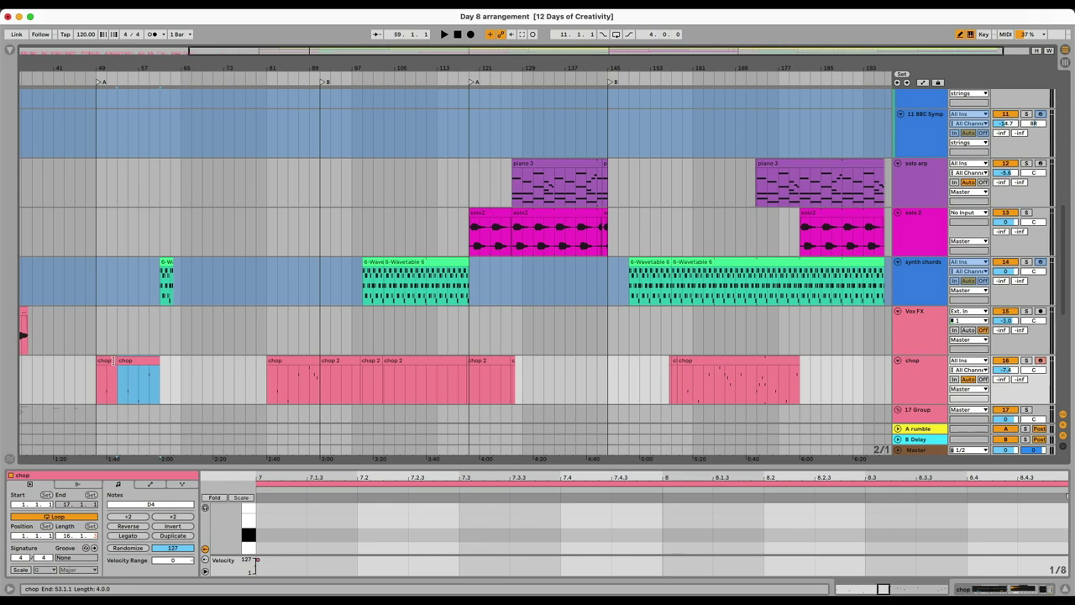
left_click_drag(115, 372, 319, 378)
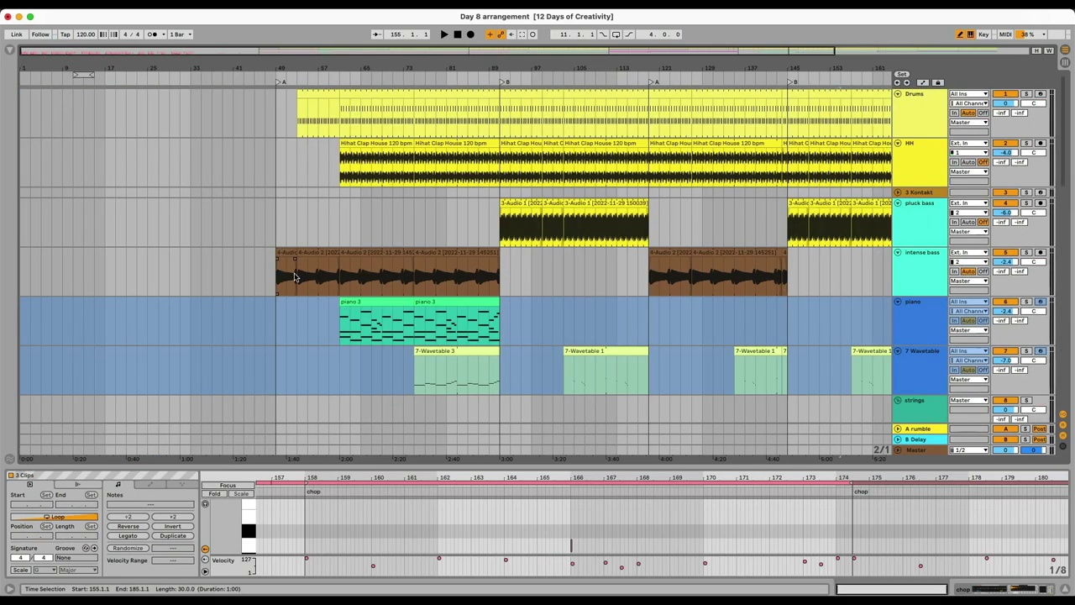
left_click_drag(294, 278, 313, 277)
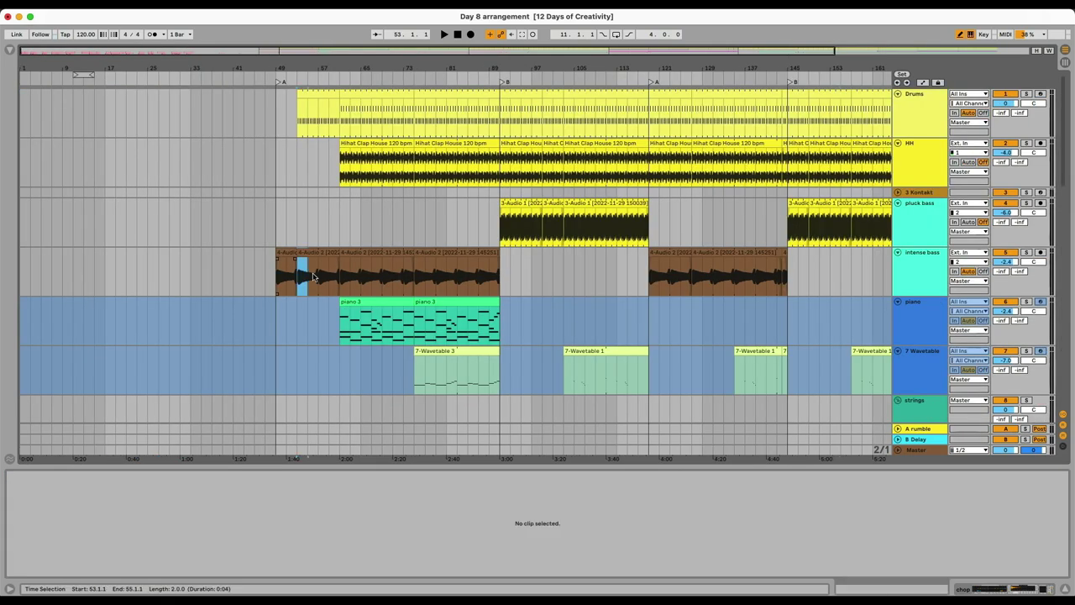
key("super+shift+BackSpace")
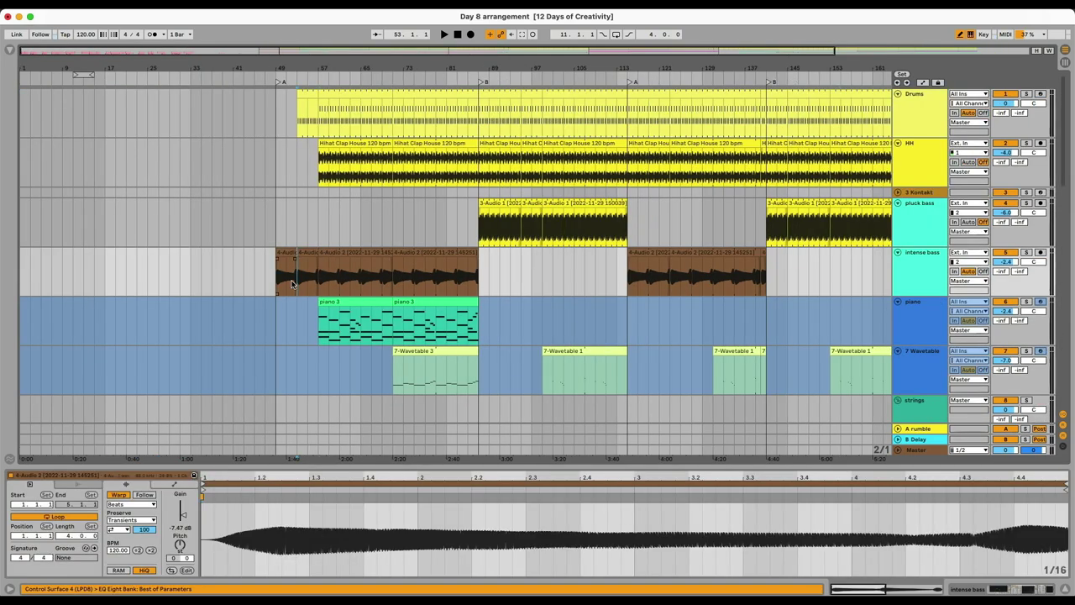
- Play from bar 49, try pasting the vocal clips at bar 65, then undo it
left_click(282, 280)
key("space")
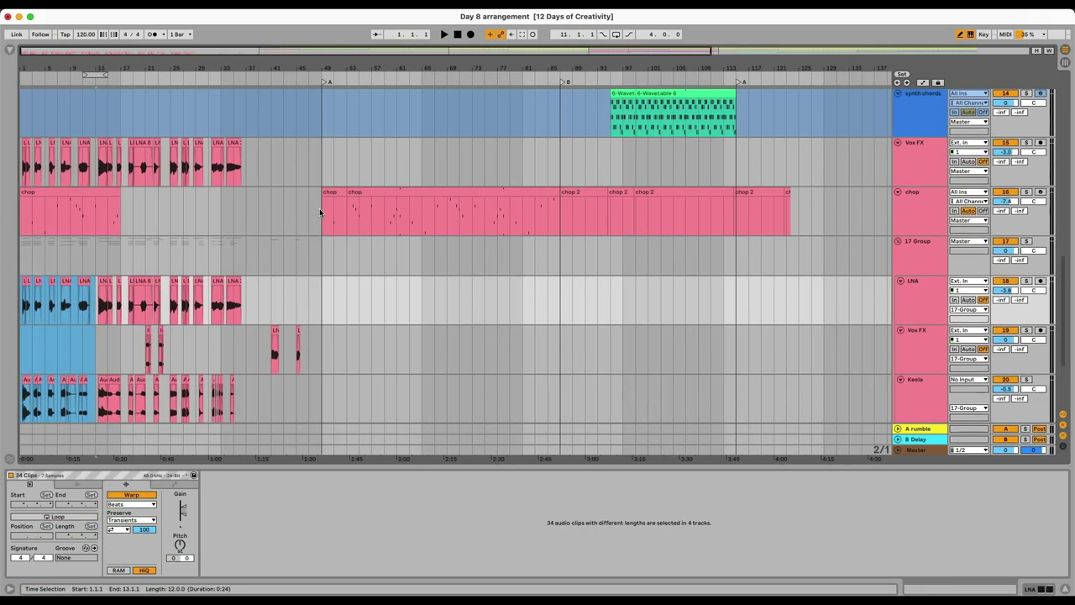
scroll(319, 210, "up", 8)
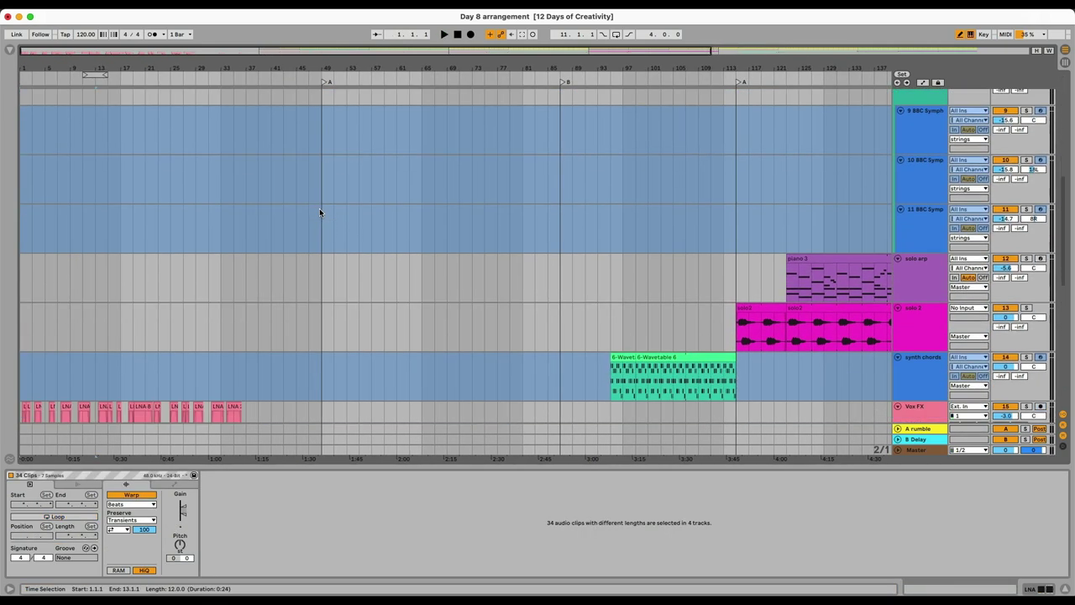
scroll(365, 213, "down", 6)
left_click(423, 177)
key("super+v")
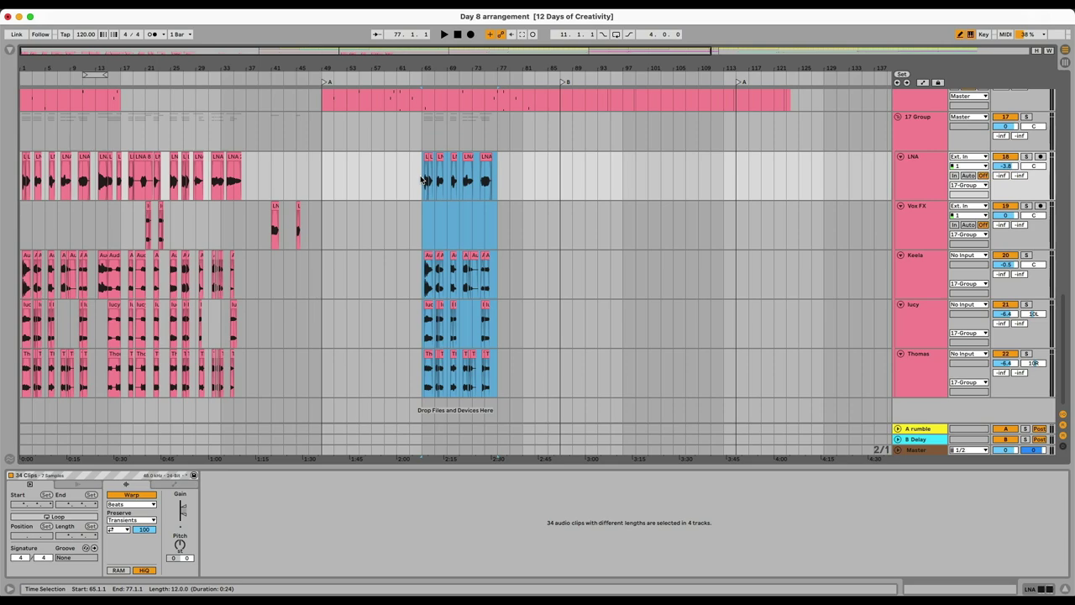
scroll(423, 179, "up", 3)
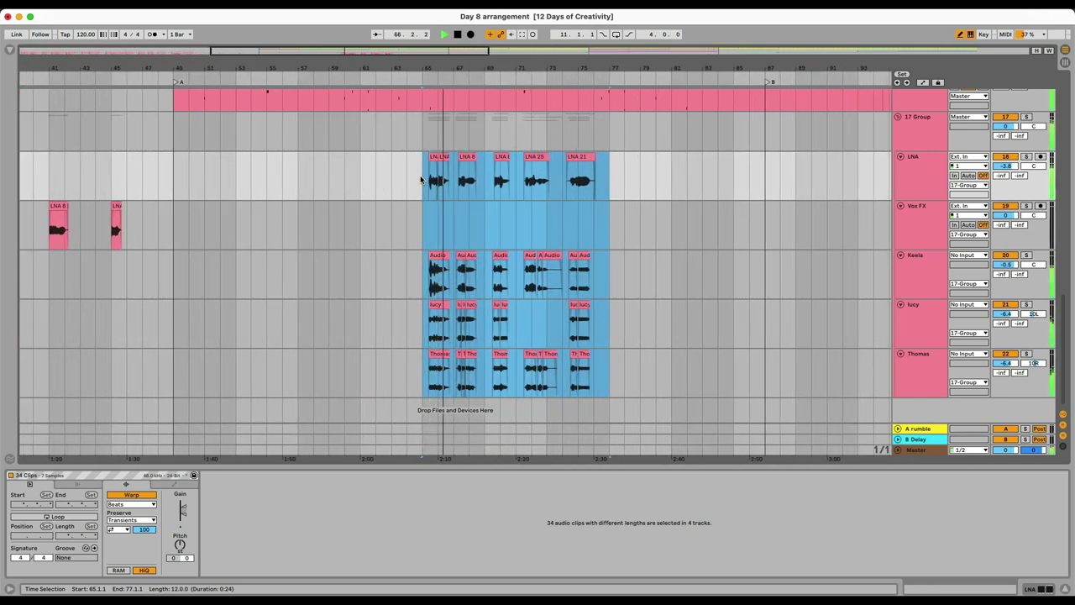
key("space")
key("super+z")
- Paste the 34 vocal clips at bar 49 and play back from there
left_click(318, 283)
key("super+v")
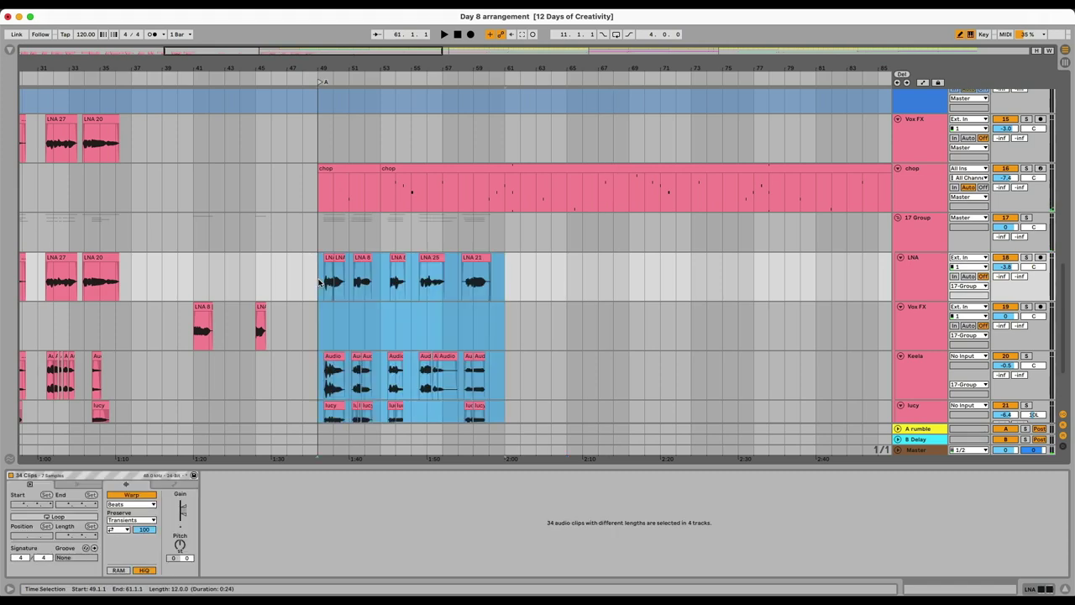
key("space")
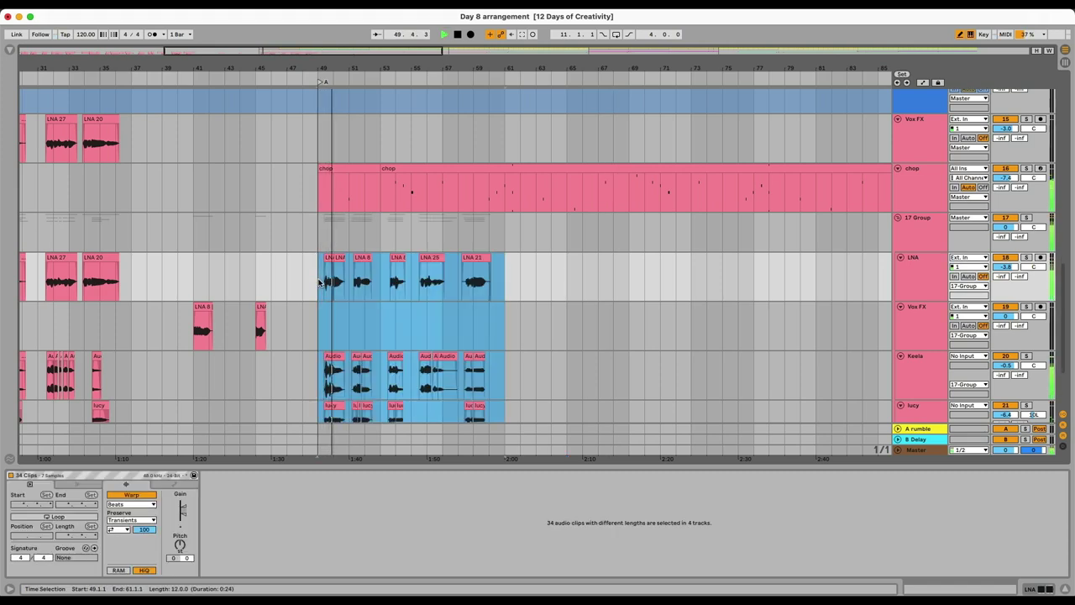
scroll(318, 283, "down", 3)
scroll(353, 334, "down", 3)
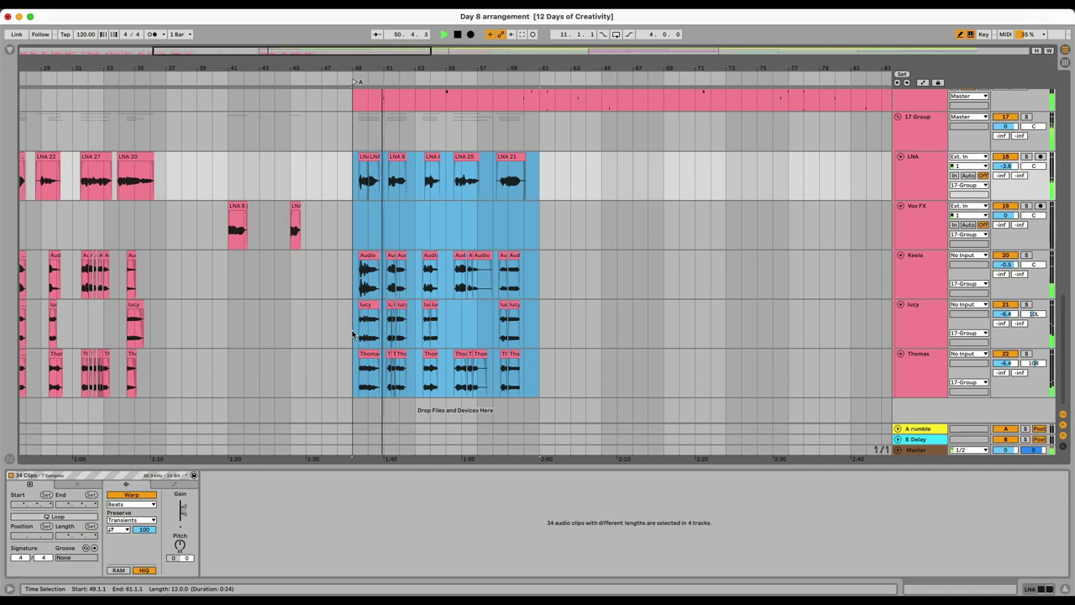
scroll(353, 333, "up", 1)
scroll(353, 334, "down", 1)
scroll(352, 334, "up", 4)
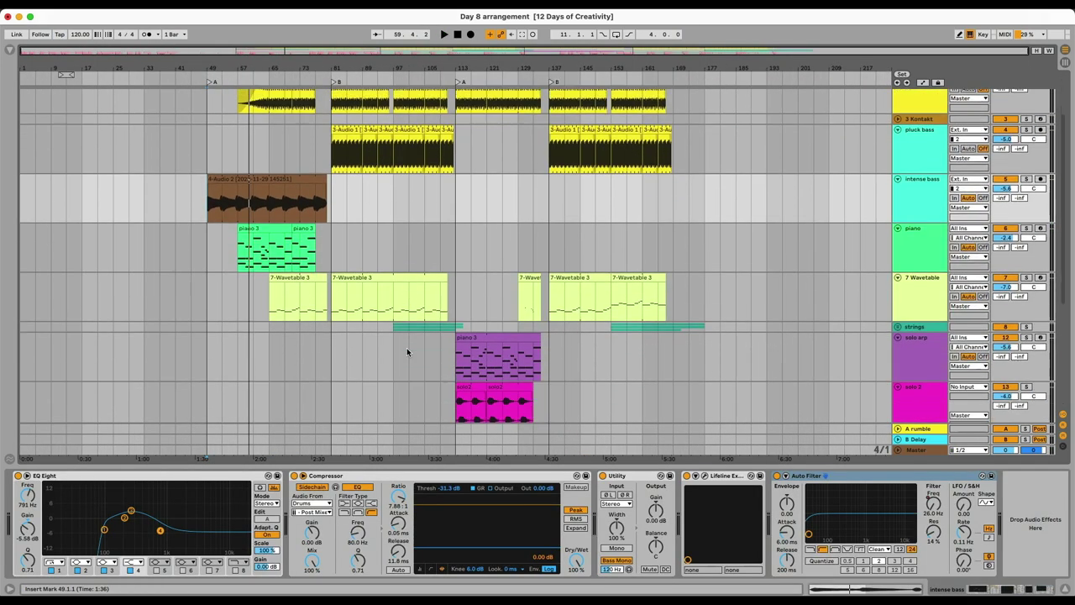
- Play from bar 49 on the pluck bass track, following the arrangement to about bar 165
scroll(405, 351, "down", 4)
scroll(406, 351, "up", 4)
scroll(407, 351, "up", 3)
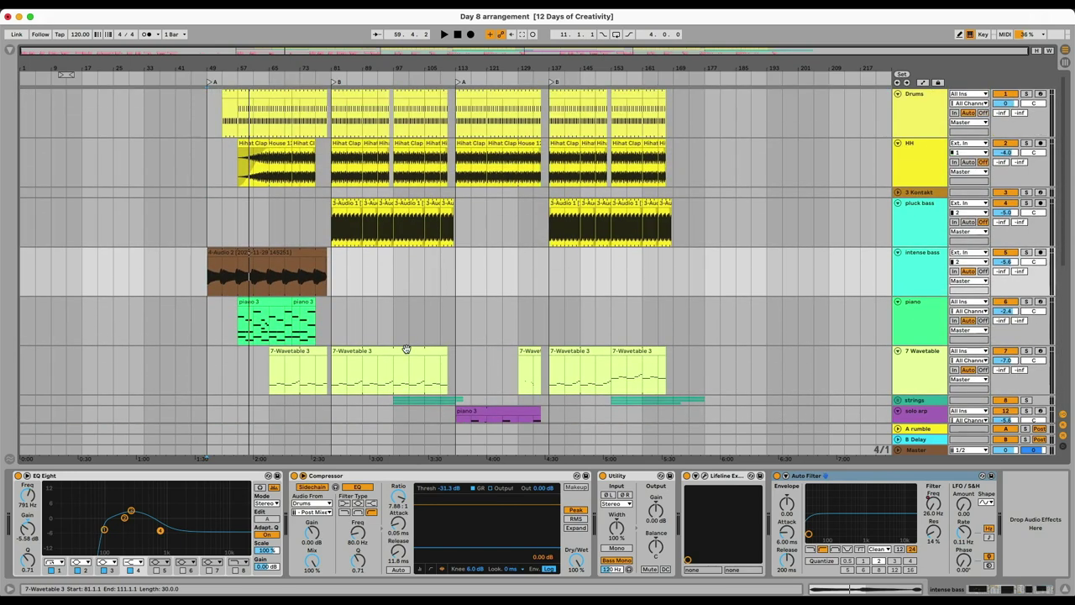
left_click(207, 225)
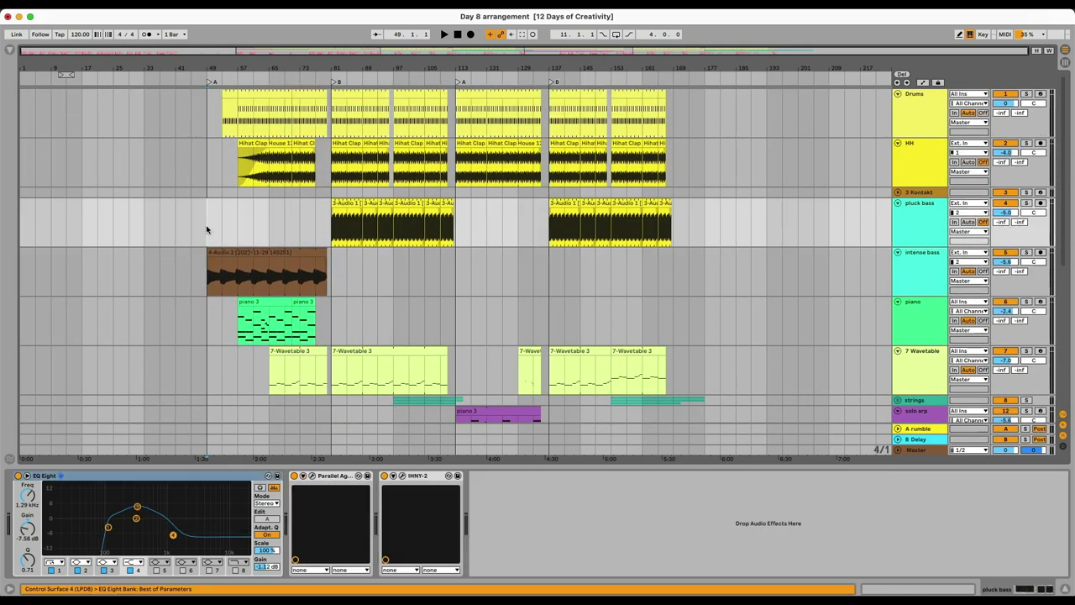
key("space")
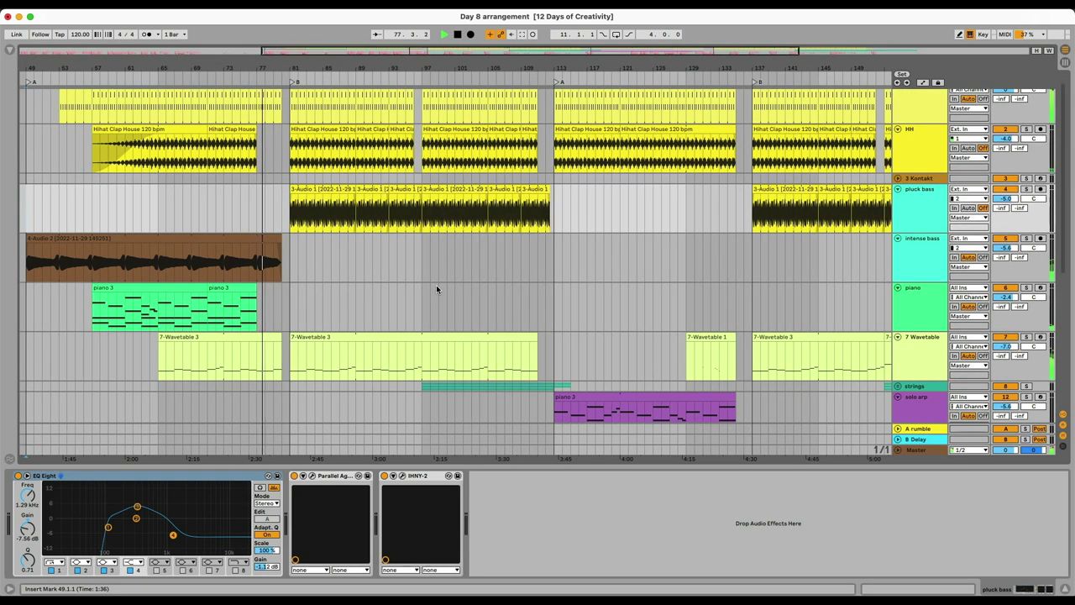
scroll(436, 289, "up", 1)
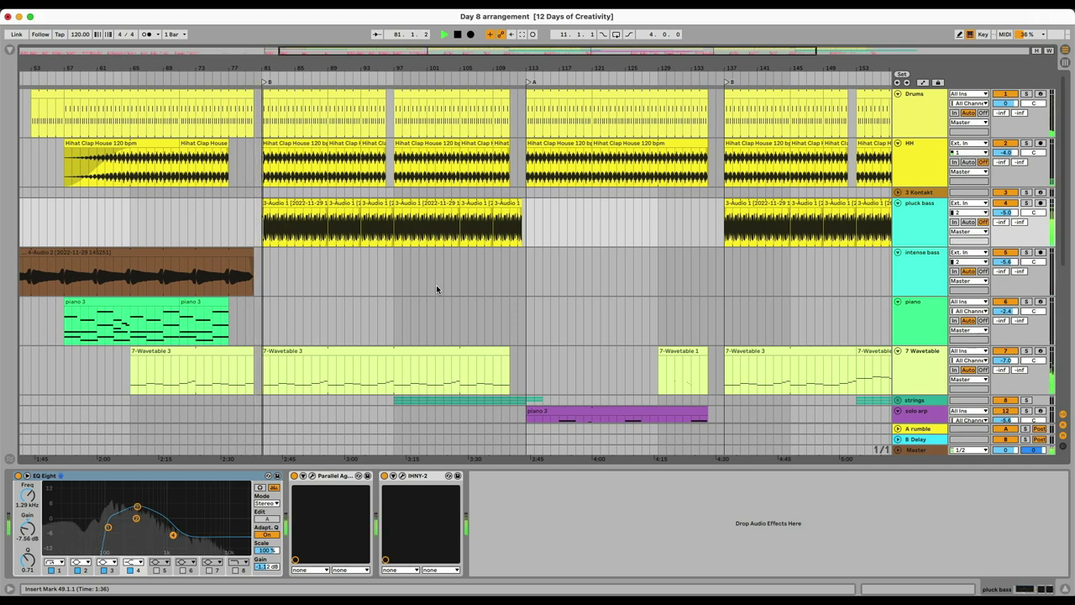
scroll(436, 289, "down", 1)
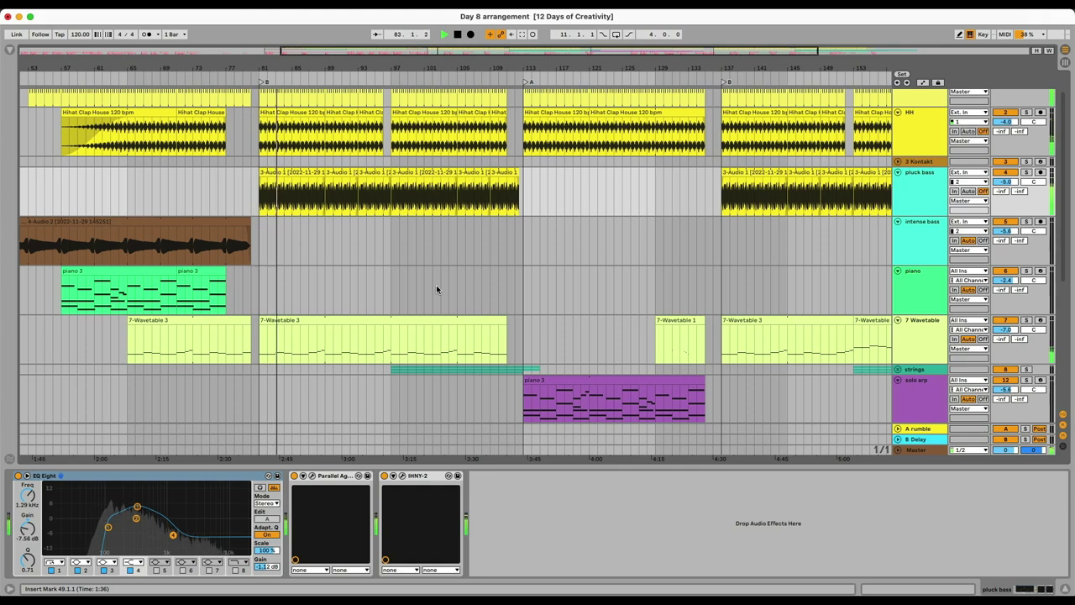
scroll(436, 289, "down", 8)
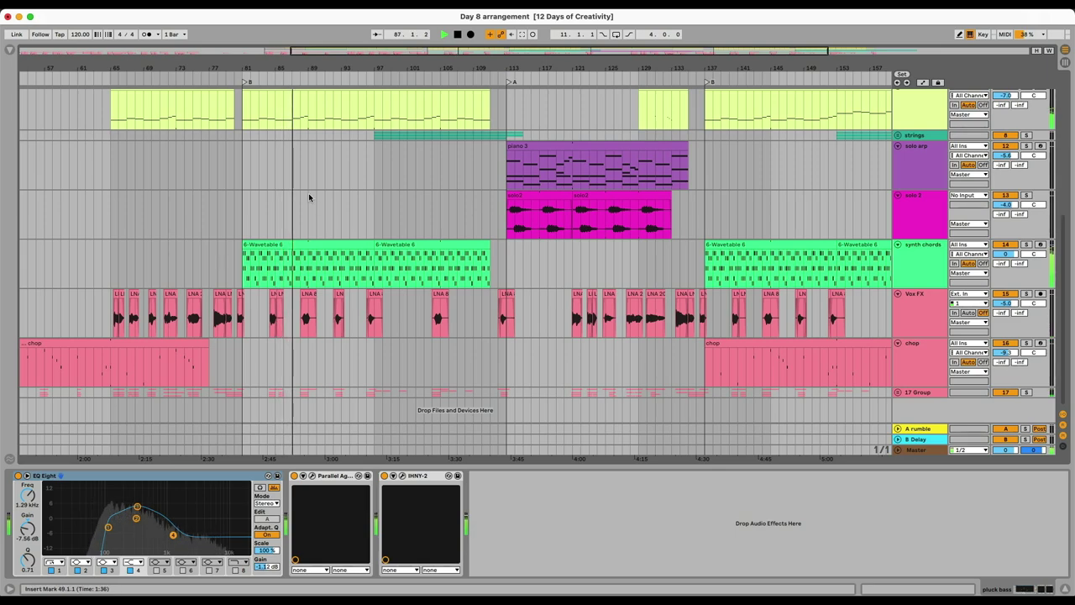
scroll(308, 192, "up", 6)
scroll(323, 181, "left", 3)
scroll(367, 110, "up", 15)
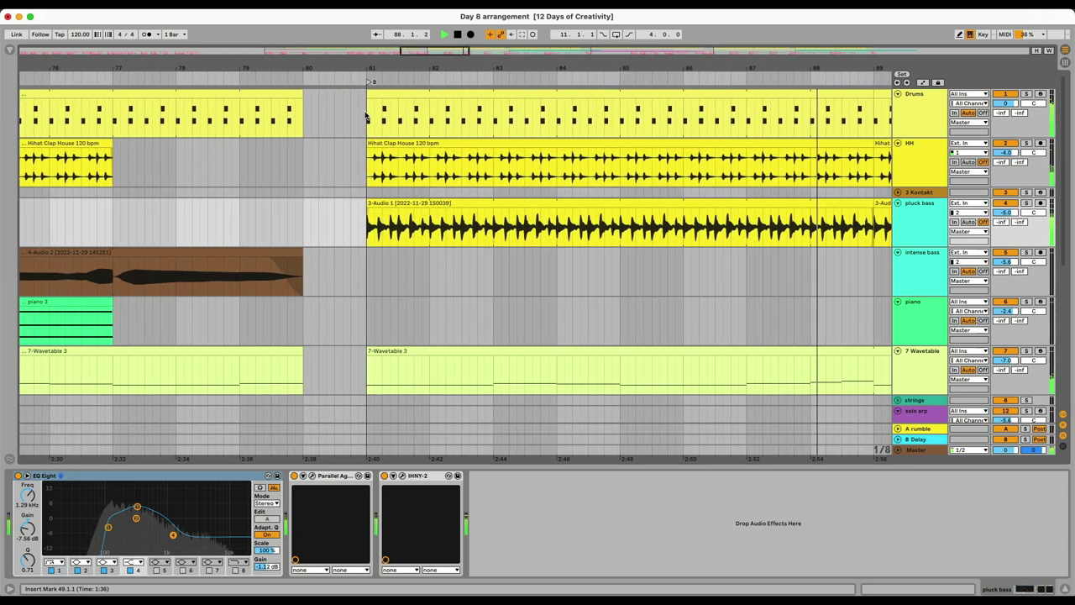
- Make the Drums clip start slightly earlier and view the synth chords track's effects
left_click_drag(371, 92, 345, 94)
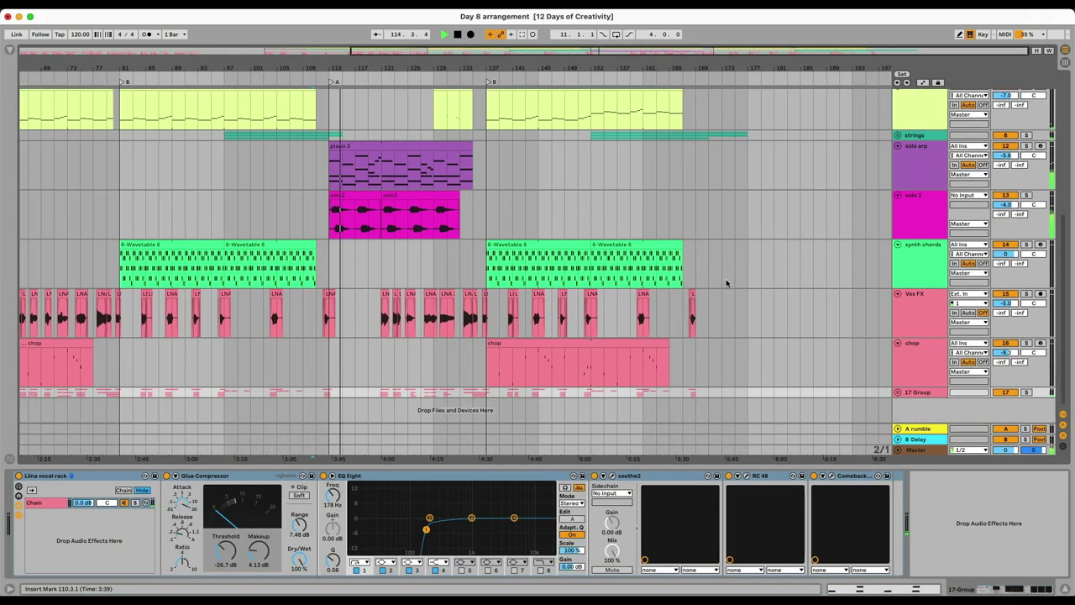
left_click(727, 275)
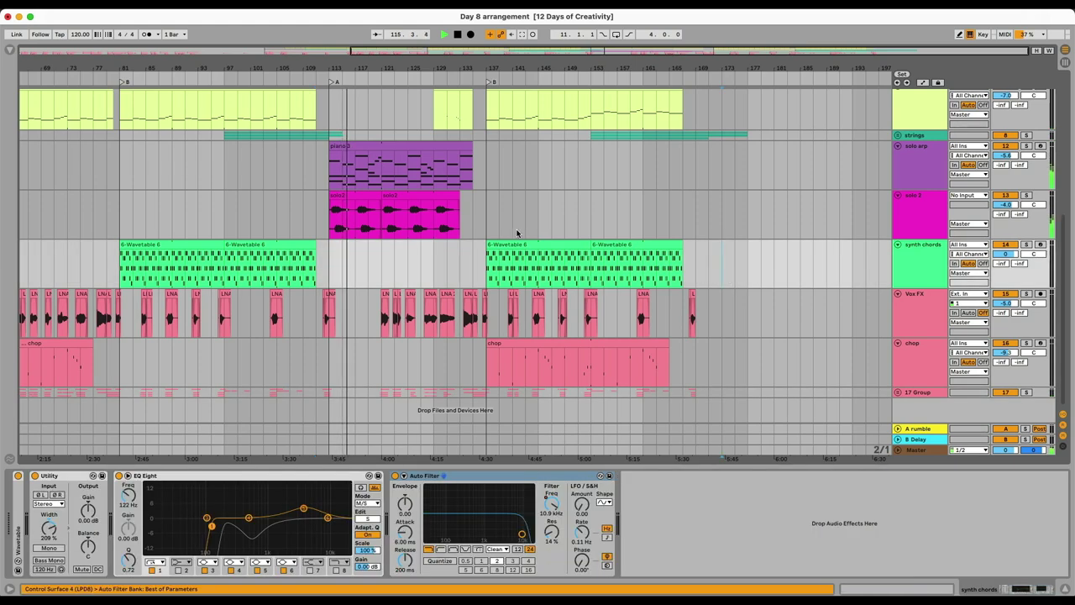
scroll(410, 244, "up", 3)
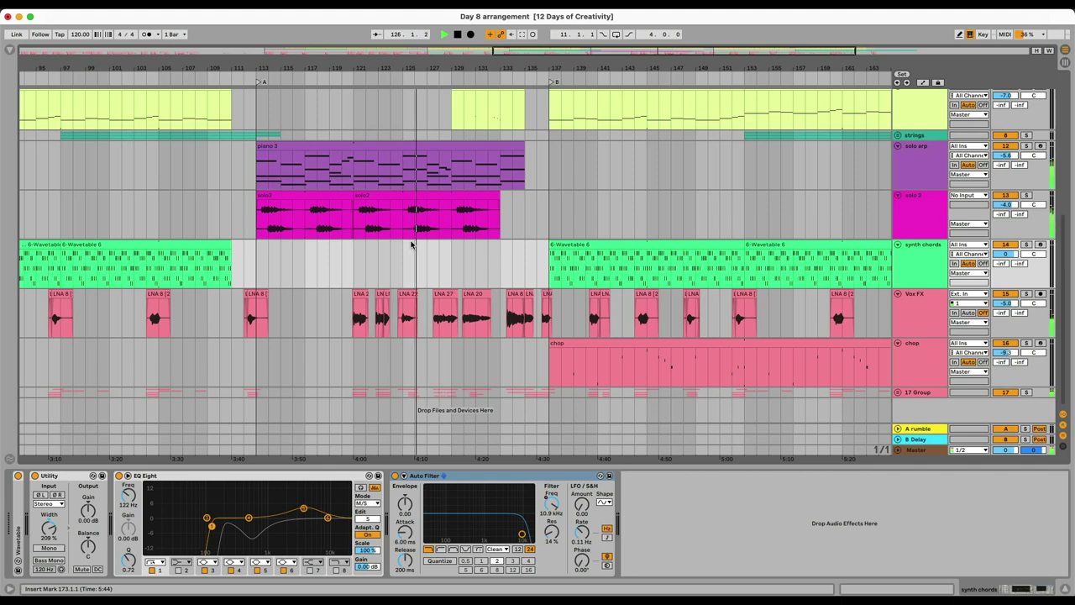
scroll(504, 282, "up", 5)
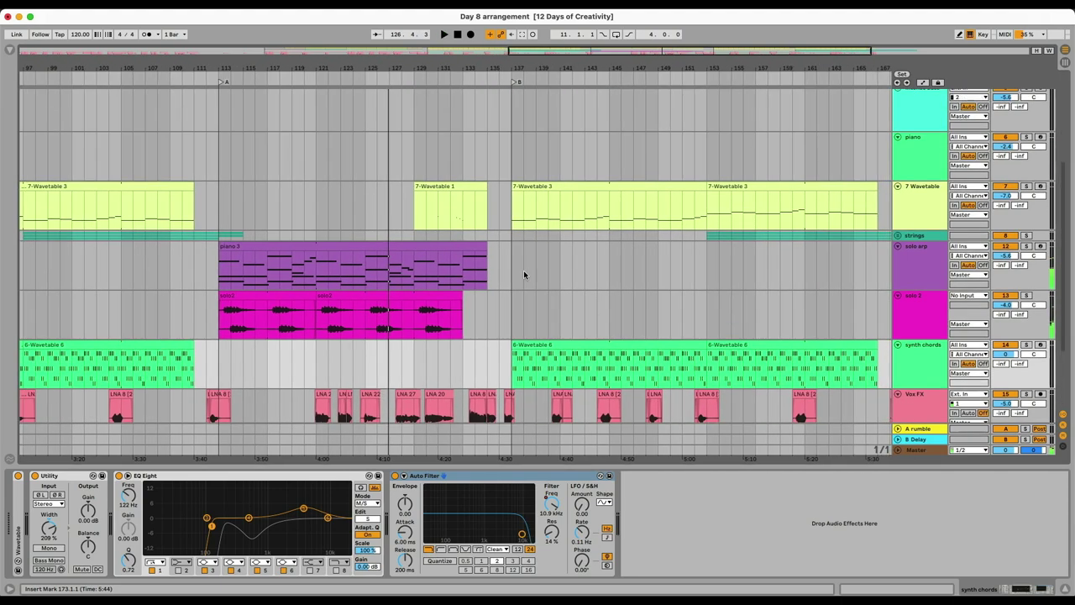
- View the 7 Wavetable track's effects and zoom out across the arrangement
left_click(478, 232)
scroll(537, 294, "right", 3)
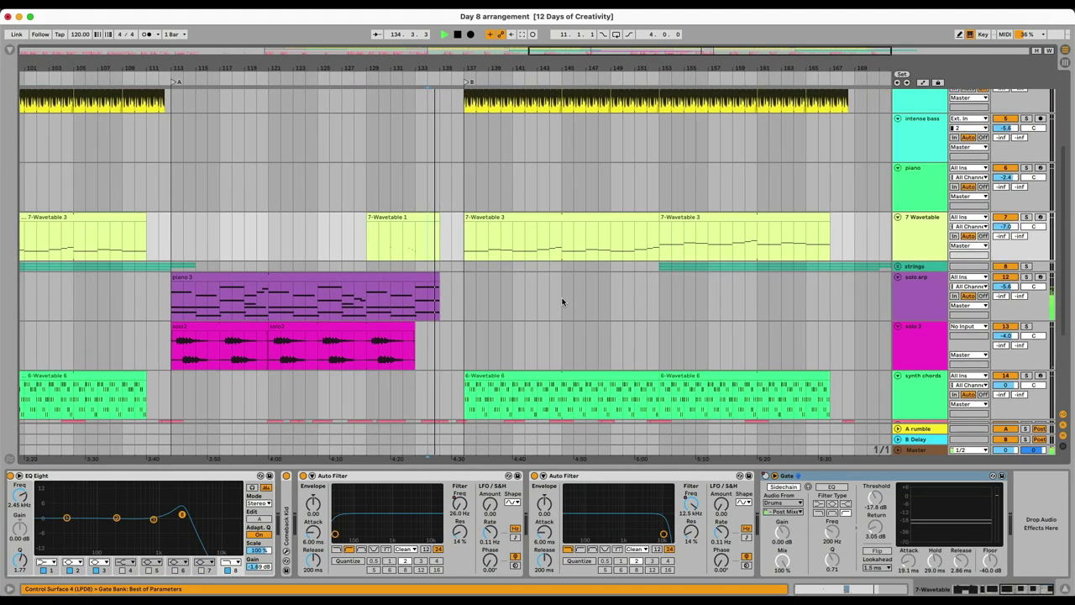
scroll(563, 302, "up", 3)
scroll(563, 303, "right", 1)
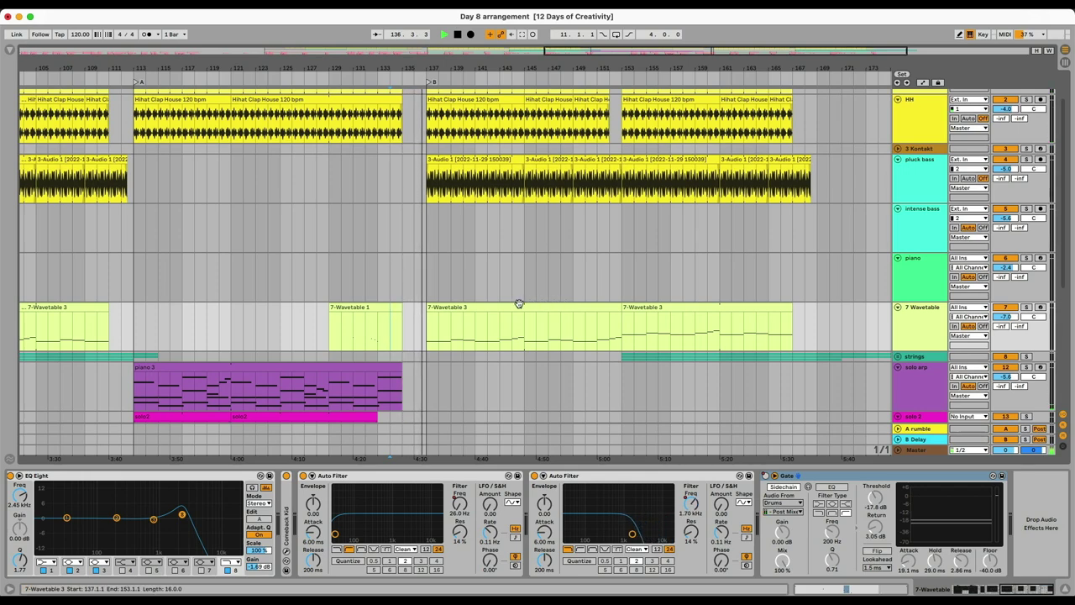
key("minus")
scroll(519, 304, "down", 5)
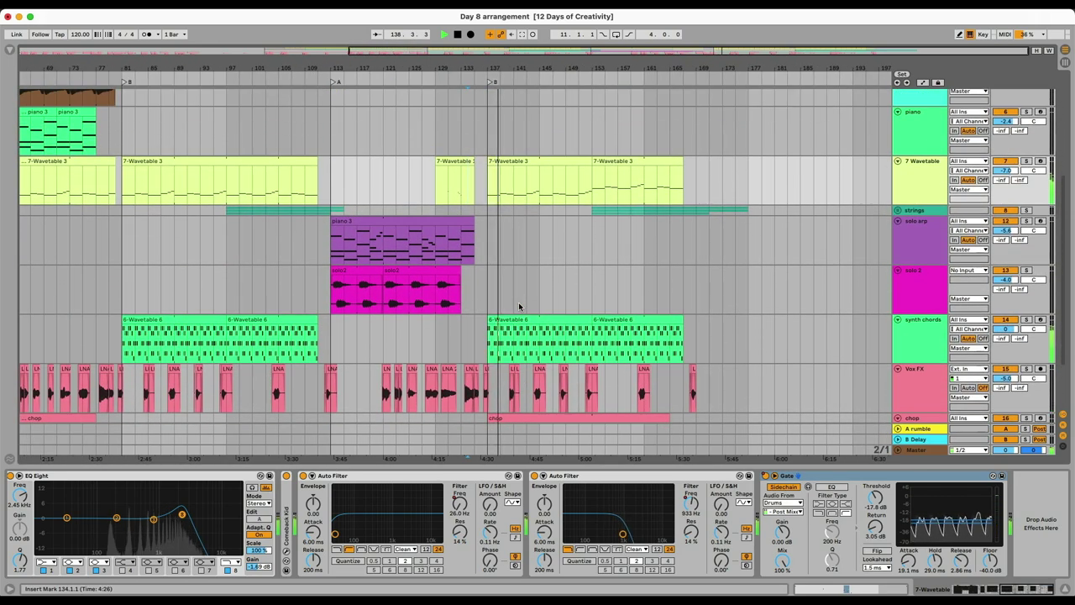
scroll(521, 319, "up", 5)
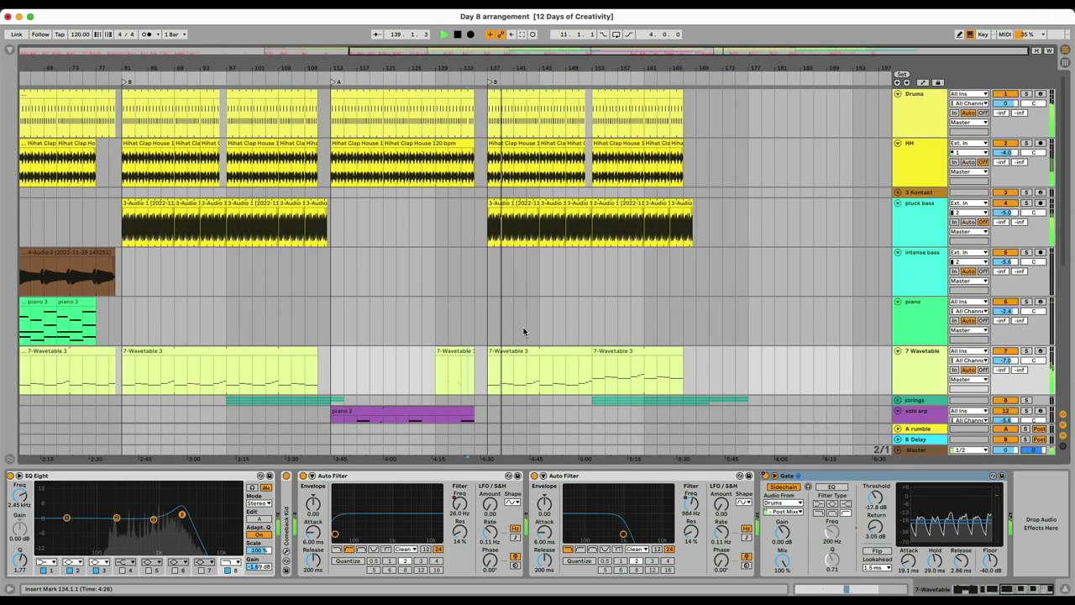
- Display the intense bass track's effect chain while playback continues
left_click(585, 282)
scroll(598, 327, "down", 5)
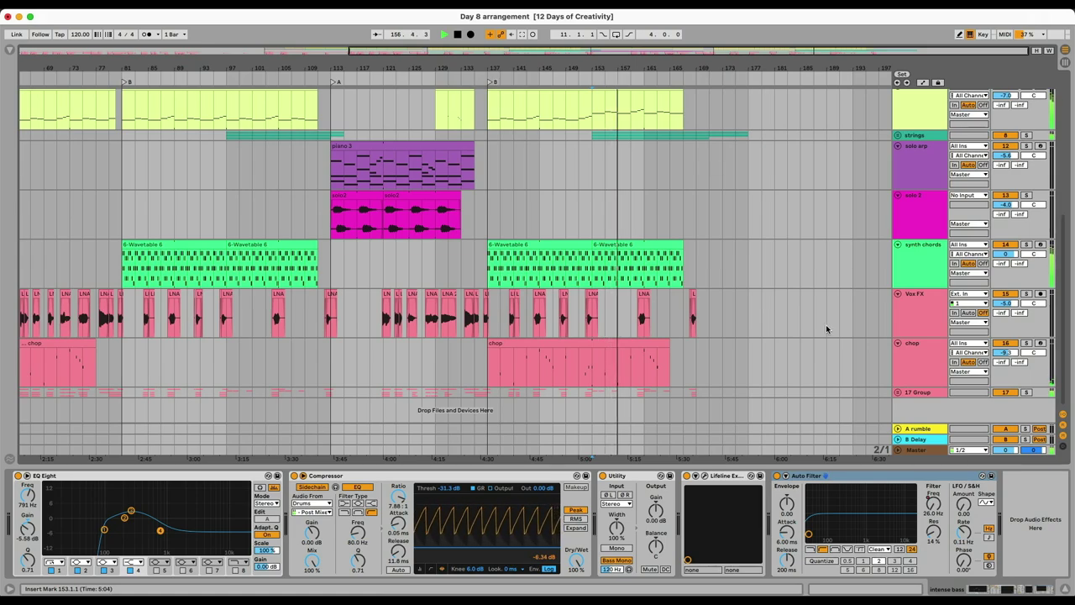
scroll(766, 269, "up", 3)
scroll(766, 269, "left", 2)
scroll(703, 283, "up", 5)
scroll(703, 282, "left", 5)
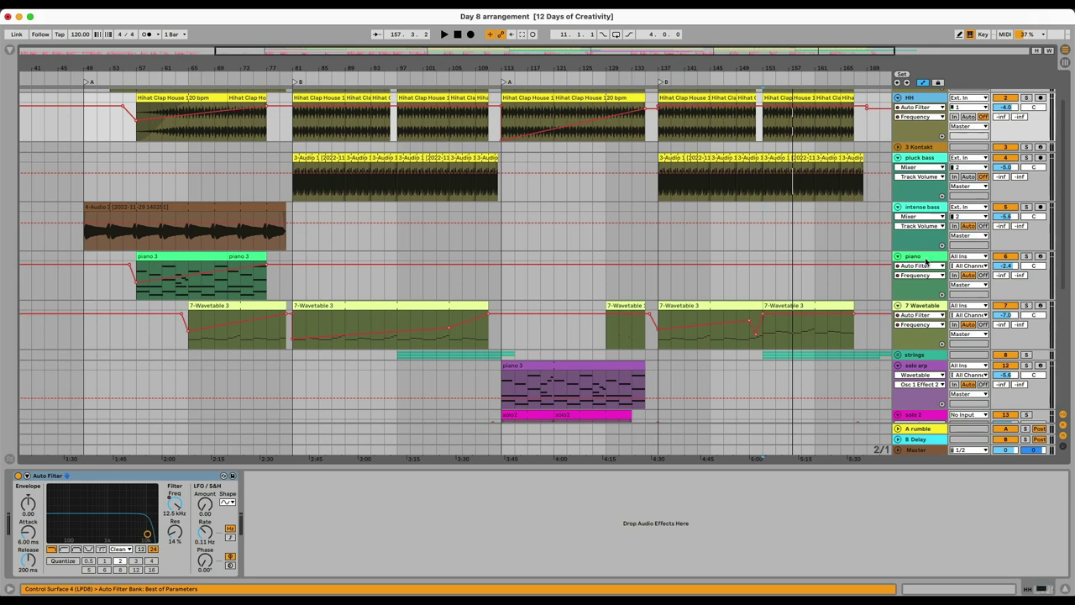
- Inspect the devices on the piano, 7 Wavetable, solo 2 and synth chords tracks
left_click(926, 266)
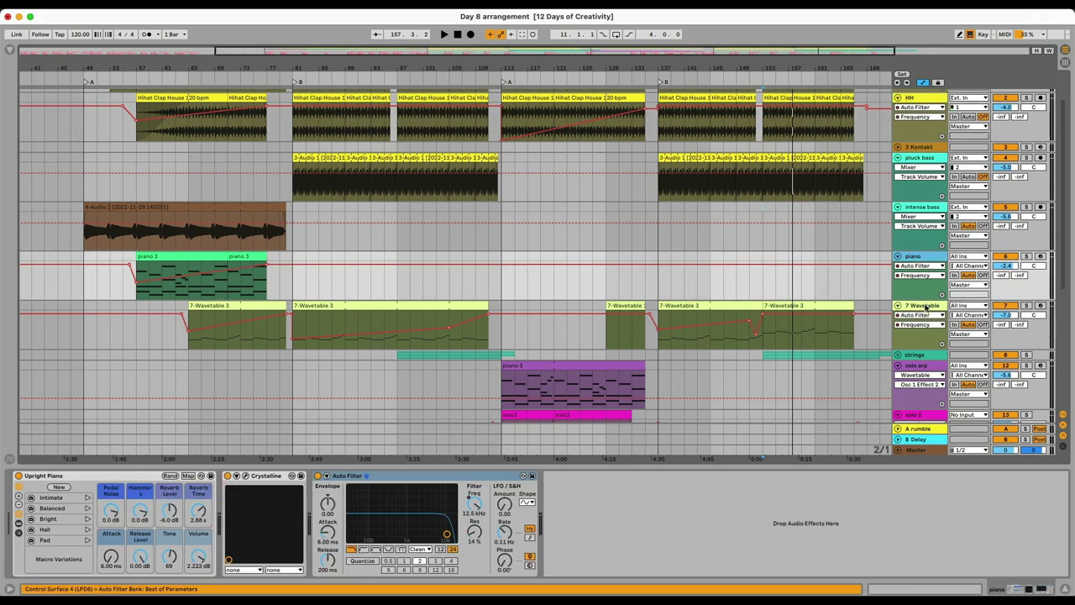
left_click(924, 308)
scroll(766, 352, "down", 5)
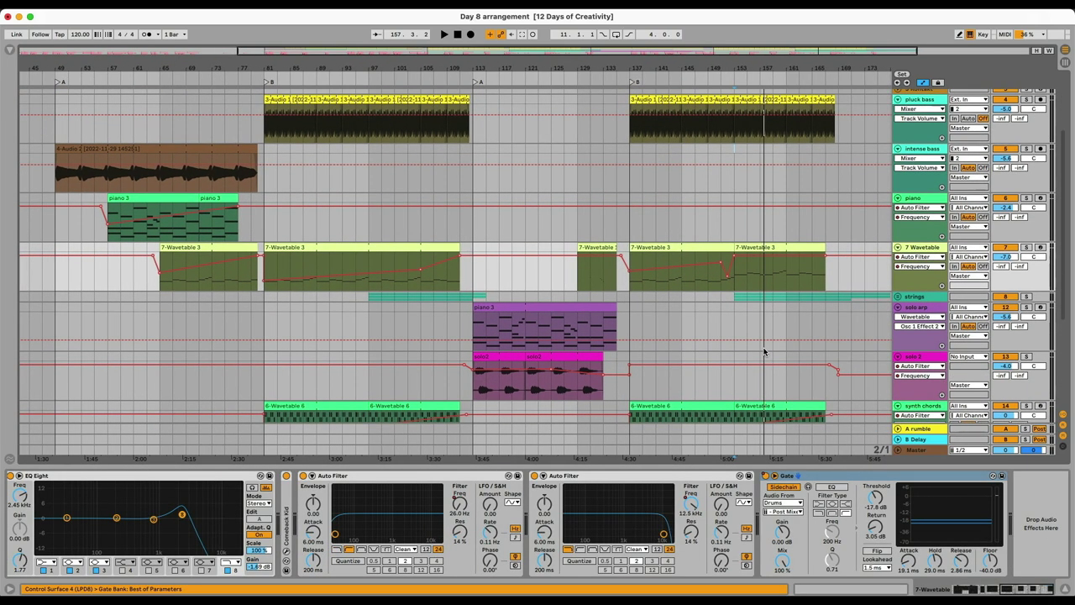
scroll(765, 351, "down", 4)
left_click(848, 289)
scroll(857, 347, "down", 2)
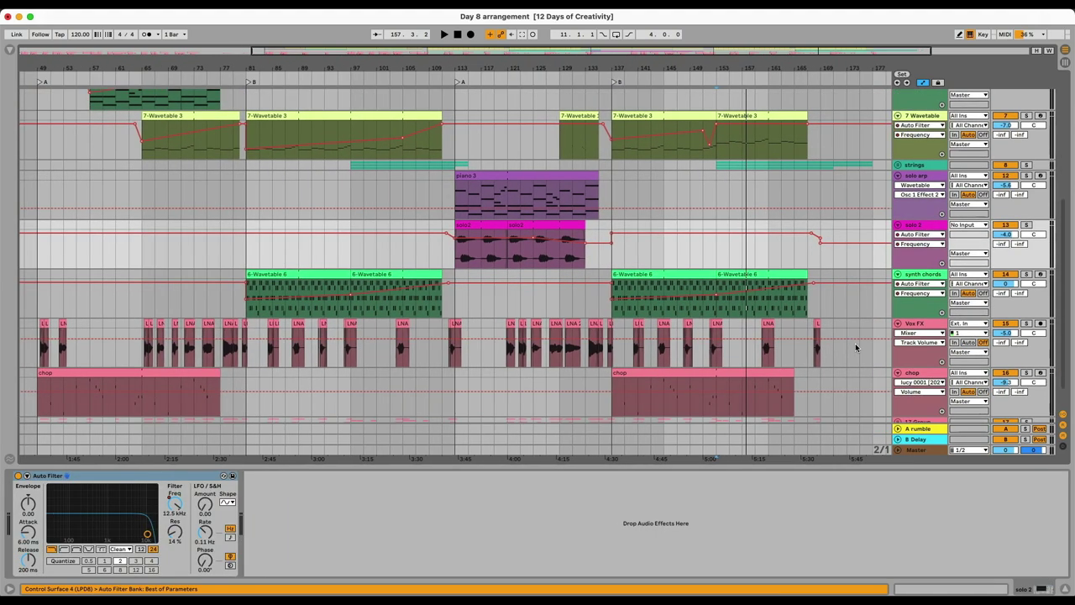
scroll(857, 347, "down", 2)
left_click(924, 248)
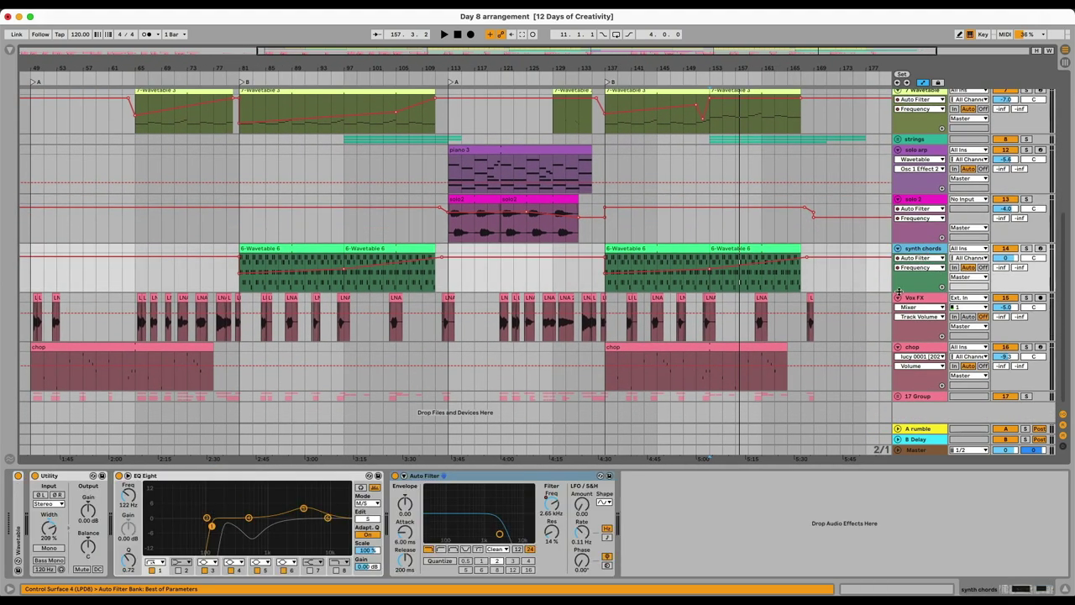
- On intense bass, draw an Auto Filter frequency ramp rising to 19.9 kHz near bar 77
scroll(691, 367, "up", 5)
scroll(567, 367, "up", 6)
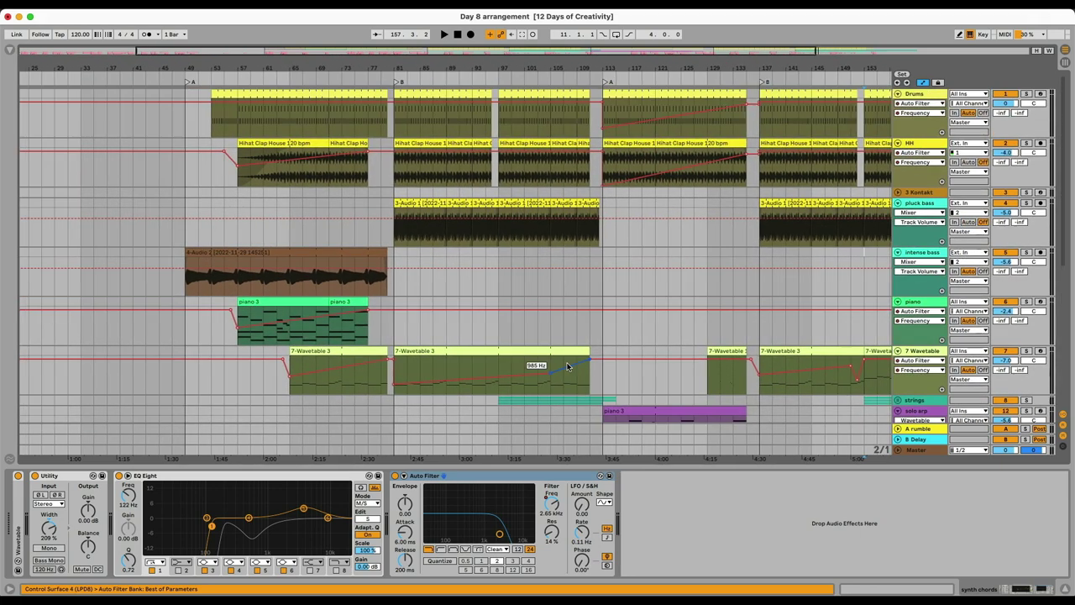
scroll(300, 291, "right", 2)
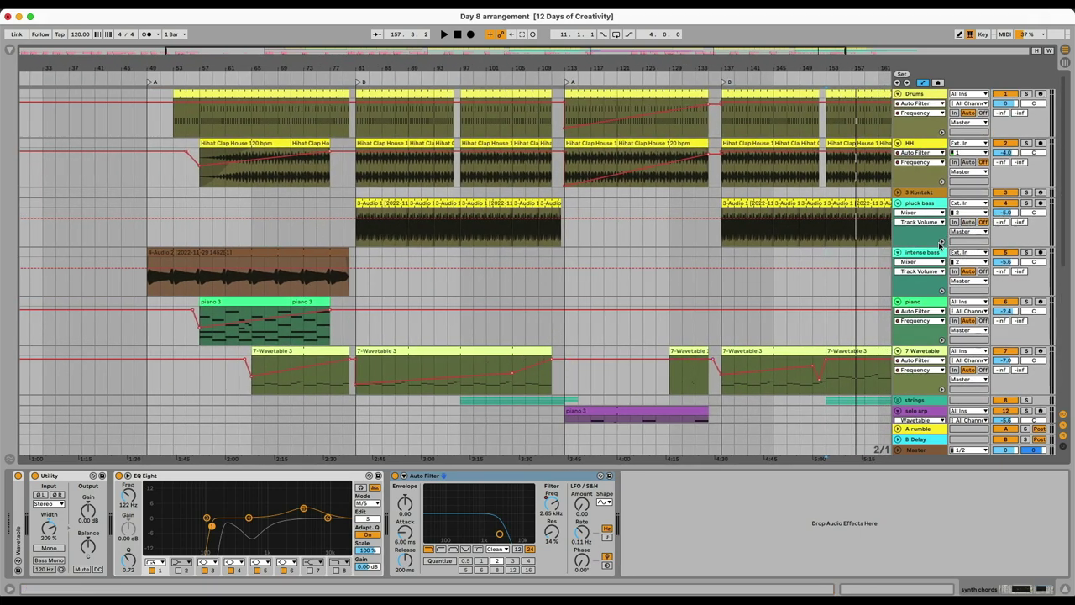
left_click(931, 252)
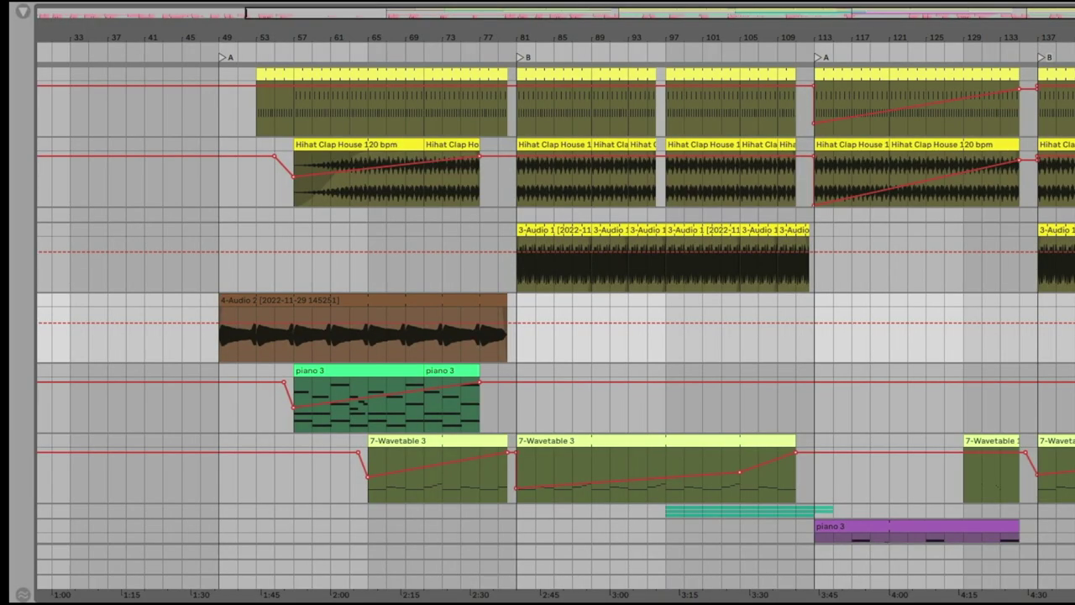
left_click_drag(507, 323, 508, 308)
left_click(442, 335)
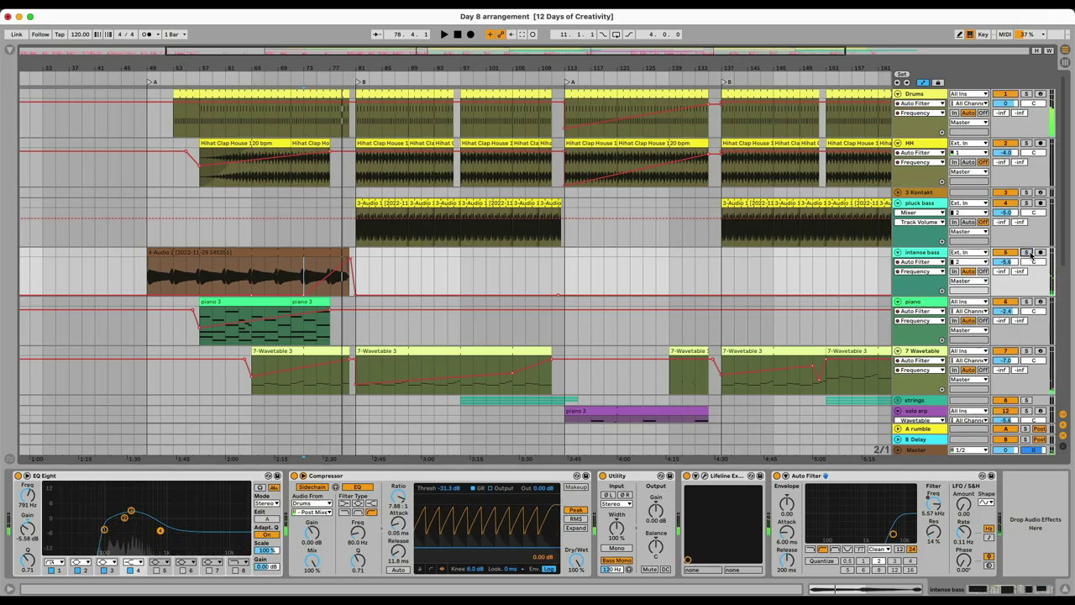
- Select 7 Wavetable, play from bar 133 and solo the track
scroll(831, 304, "right", 5)
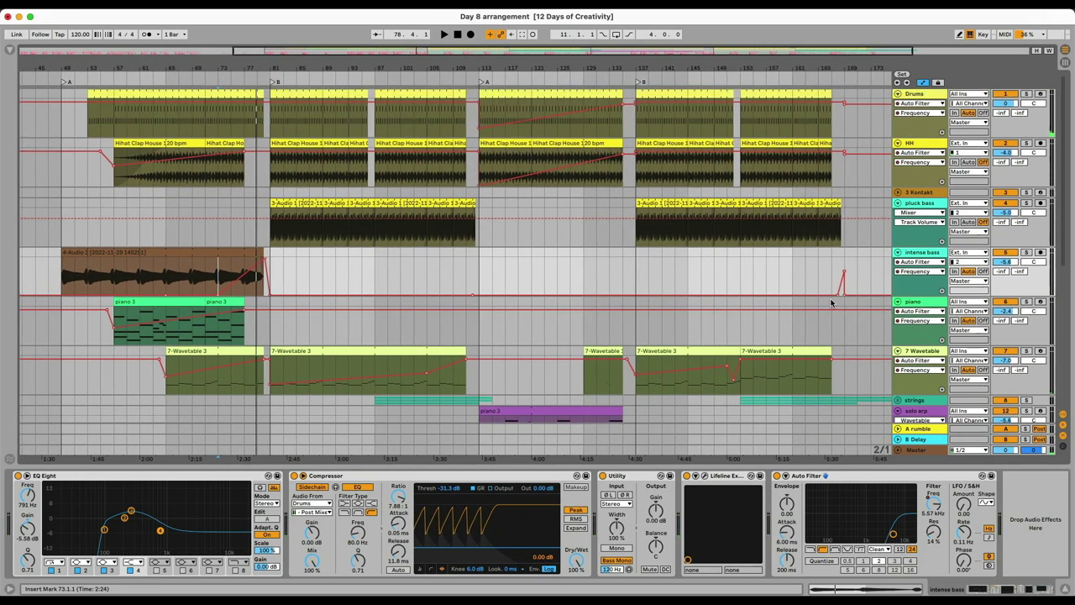
scroll(832, 304, "down", 5)
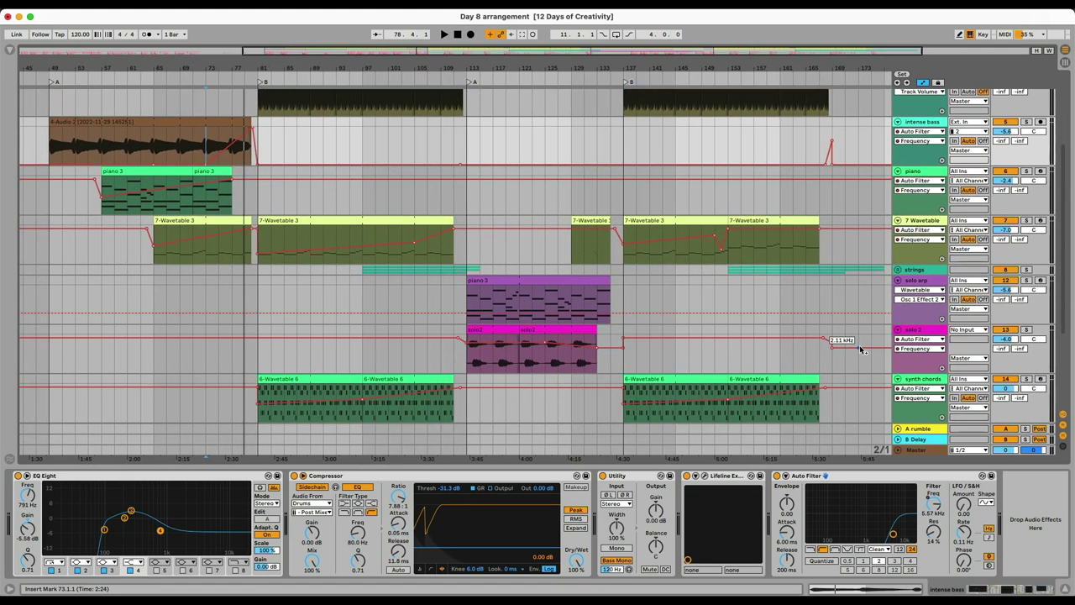
left_click(927, 216)
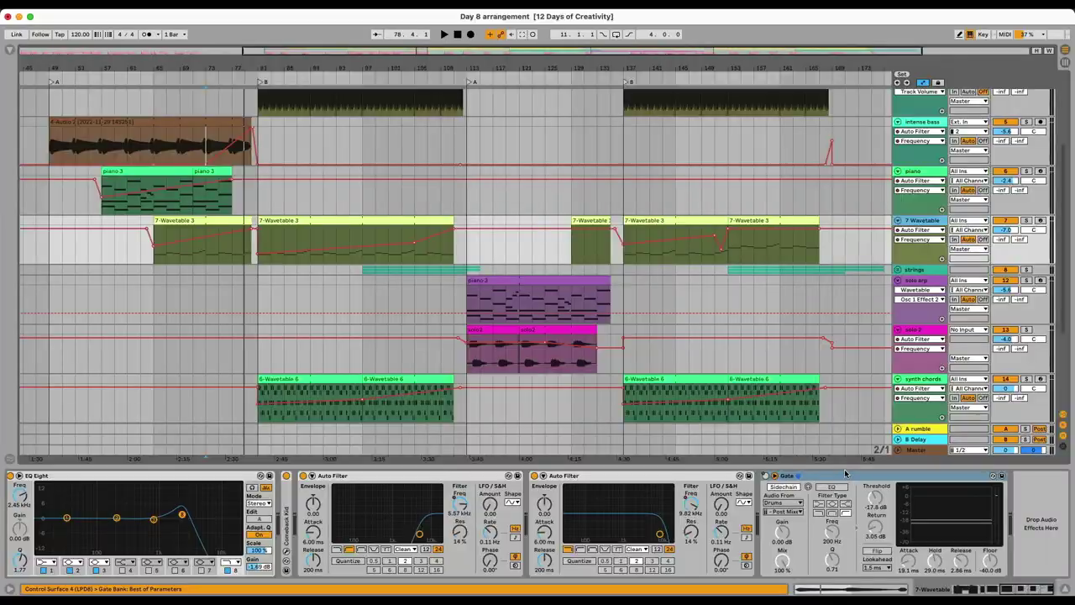
left_click(602, 252)
key("space")
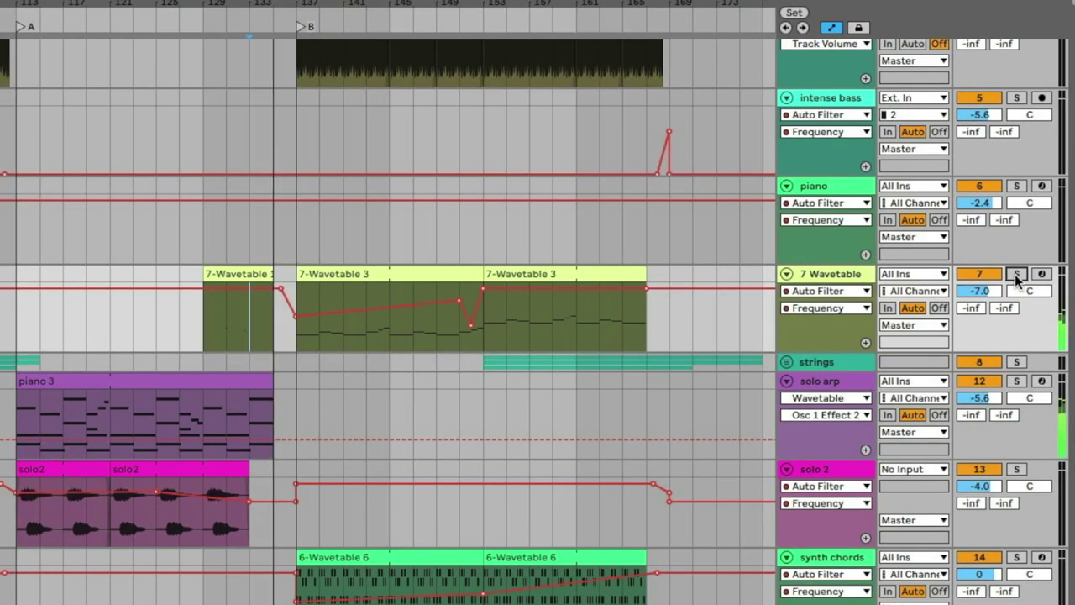
left_click(1026, 220)
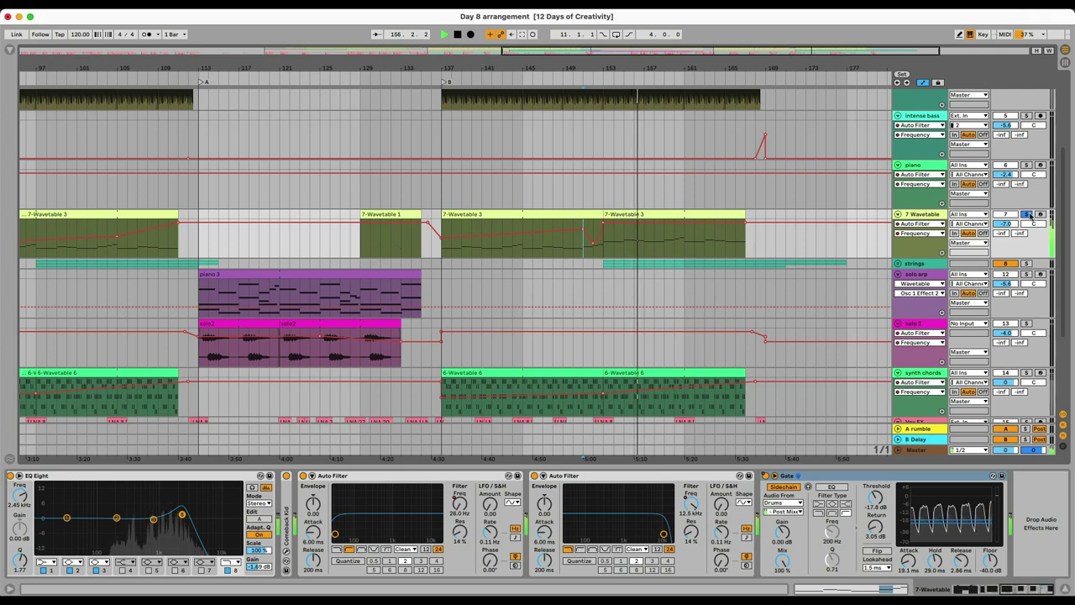
- Turn the Gate floor down from -40 to -53 dB, then stop playback and hide automation
left_click(990, 564)
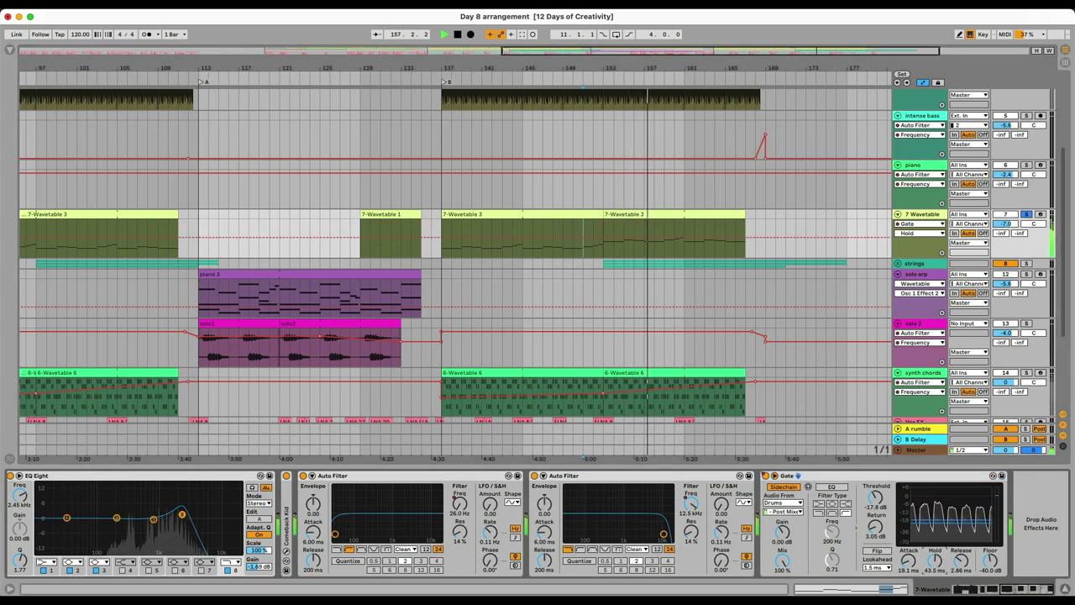
left_click_drag(990, 564, 990, 579)
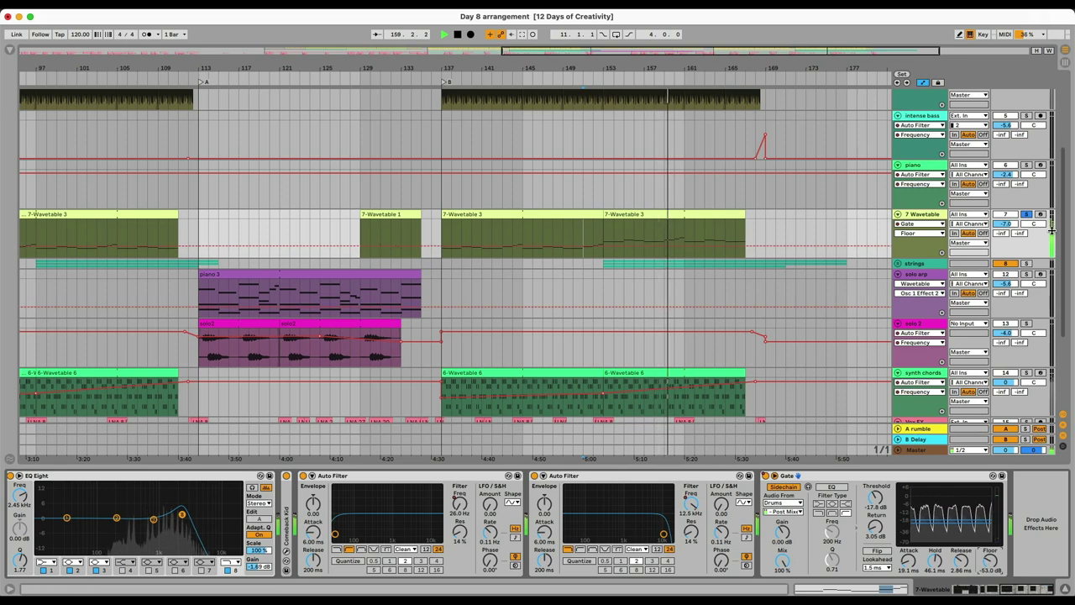
key("space")
key("a")
left_click(916, 279)
scroll(838, 510, "right", 5)
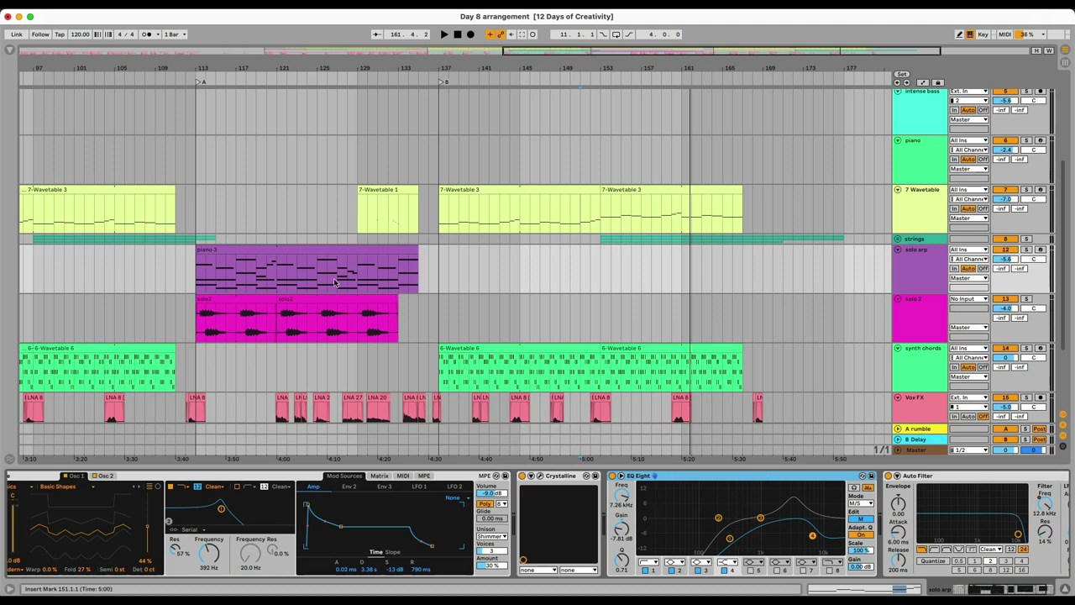
- Play the Day 8 arrangement from bar 113, scrolling across its tracks through the A and B sections
left_click(199, 280)
key("space")
scroll(260, 288, "left", 5)
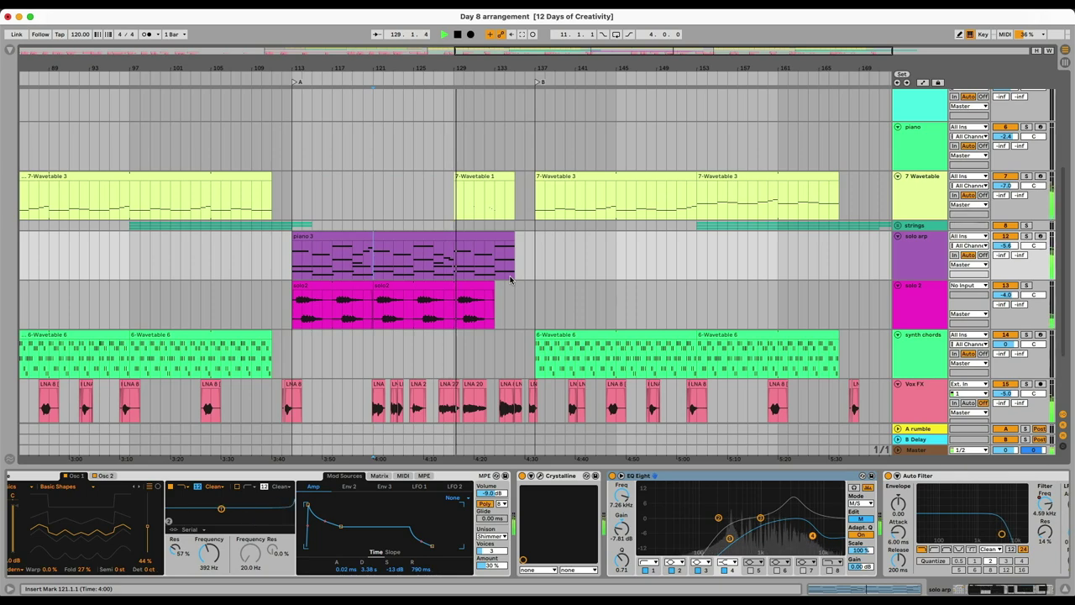
scroll(510, 280, "up", 5)
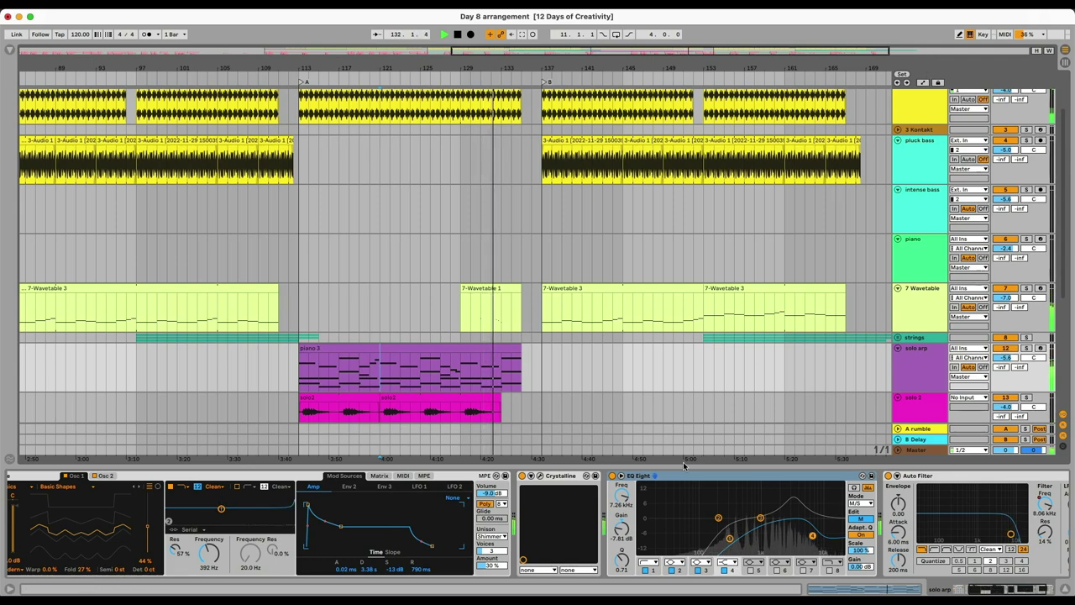
scroll(673, 376, "down", 5)
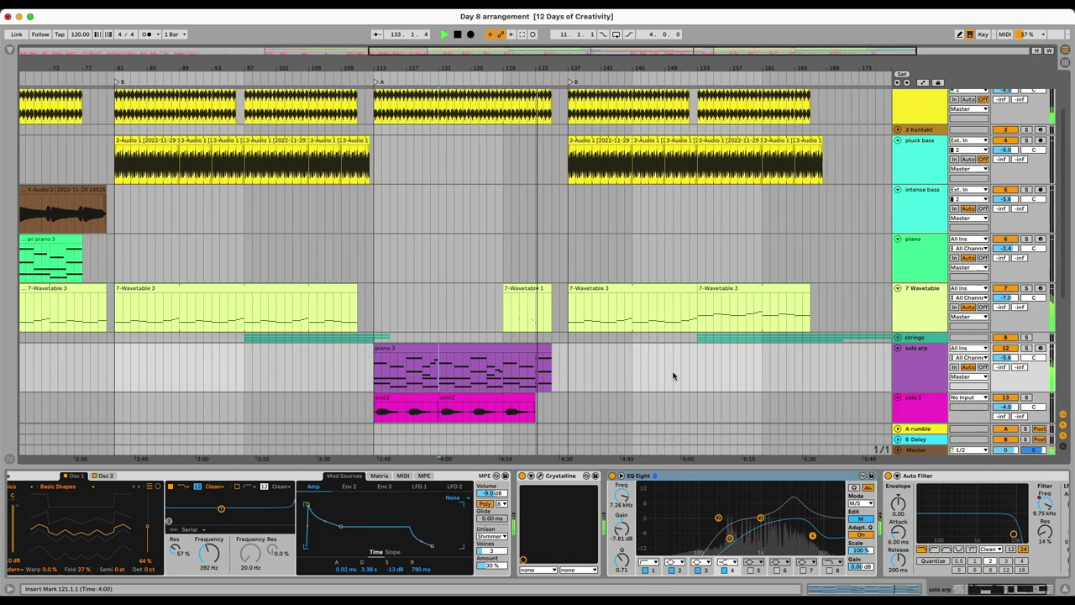
scroll(673, 375, "down", 1)
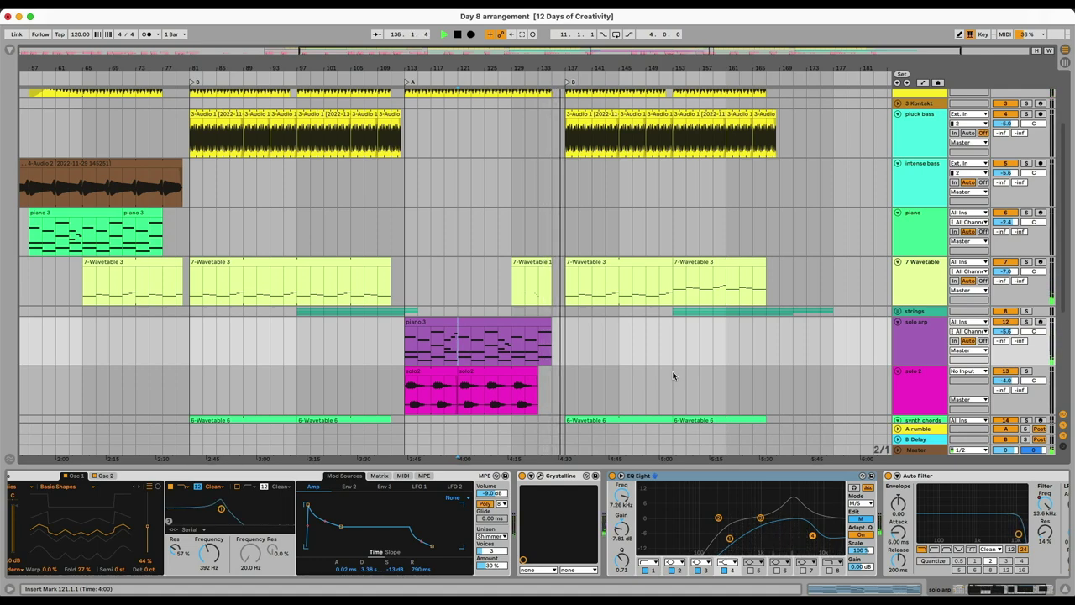
scroll(673, 375, "up", 2)
scroll(673, 375, "right", 2)
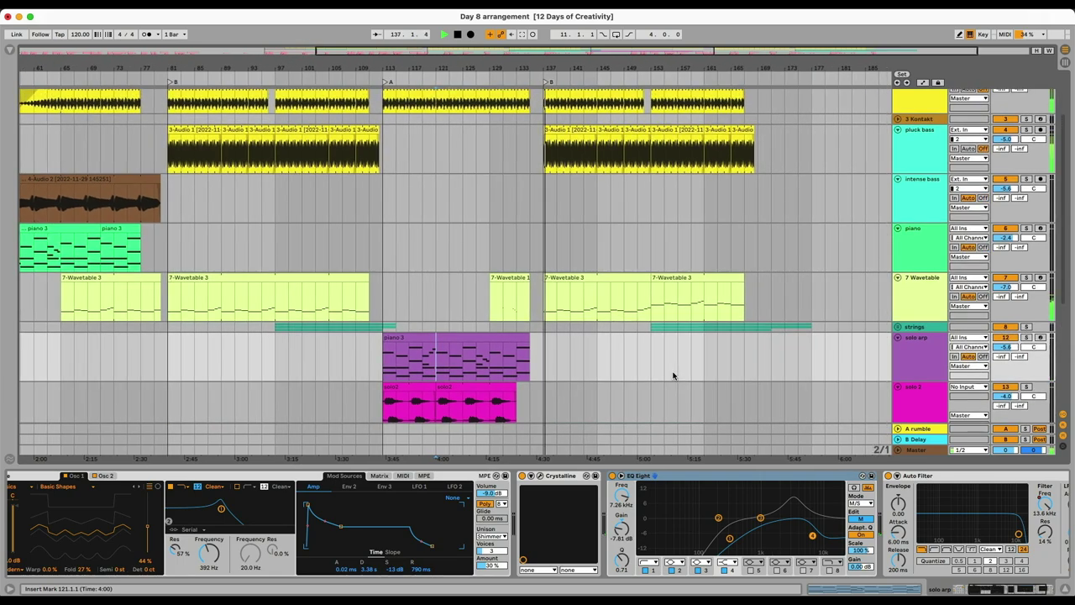
scroll(673, 375, "up", 4)
scroll(673, 376, "right", 1)
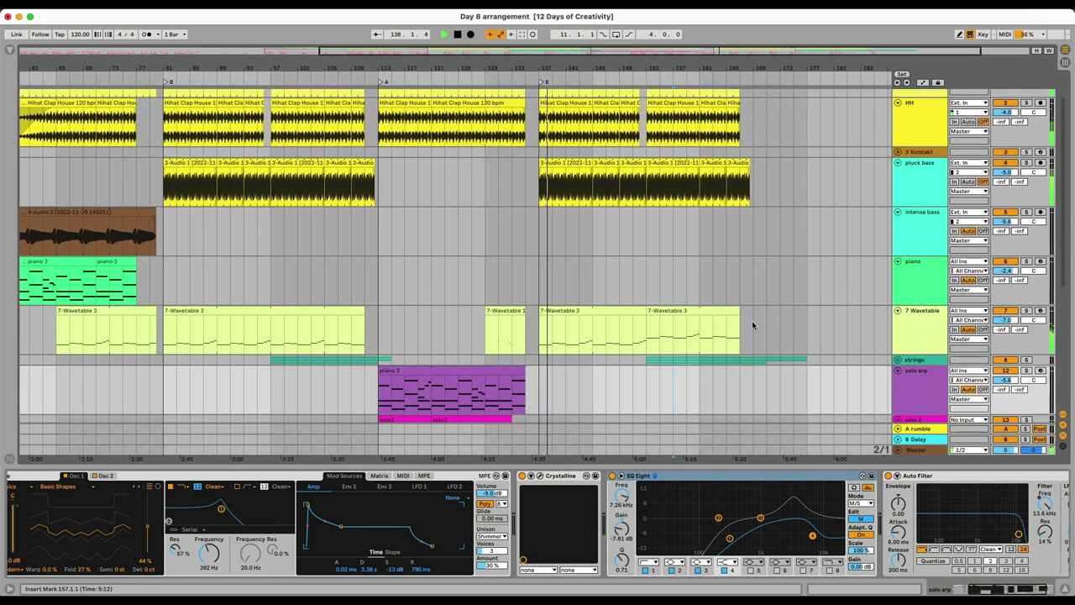
scroll(753, 328, "up", 5)
scroll(751, 329, "down", 15)
scroll(751, 327, "up", 5)
scroll(751, 328, "up", 3)
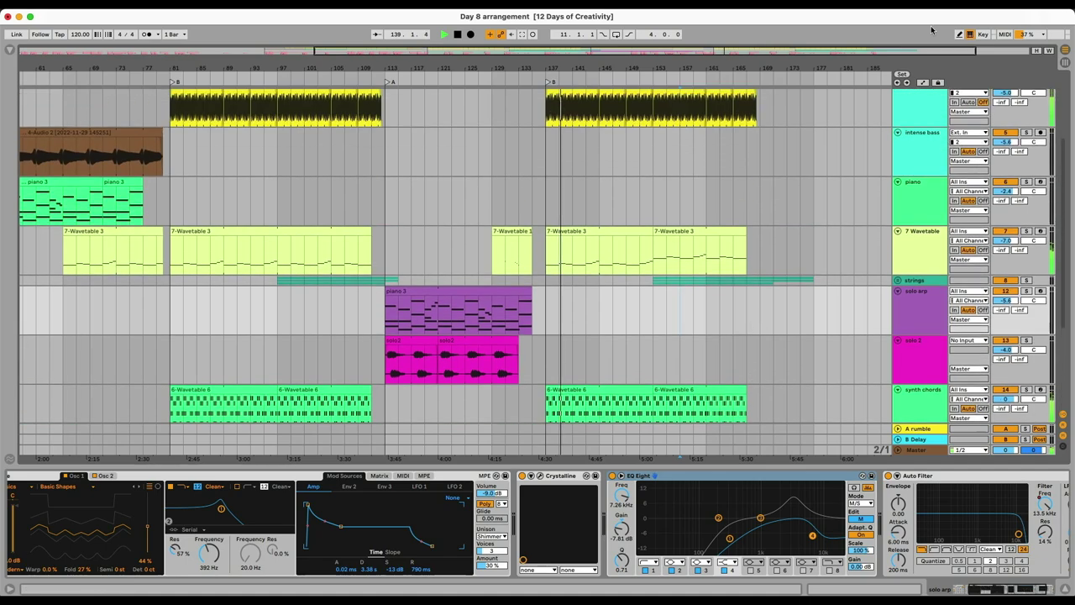
scroll(775, 327, "down", 5)
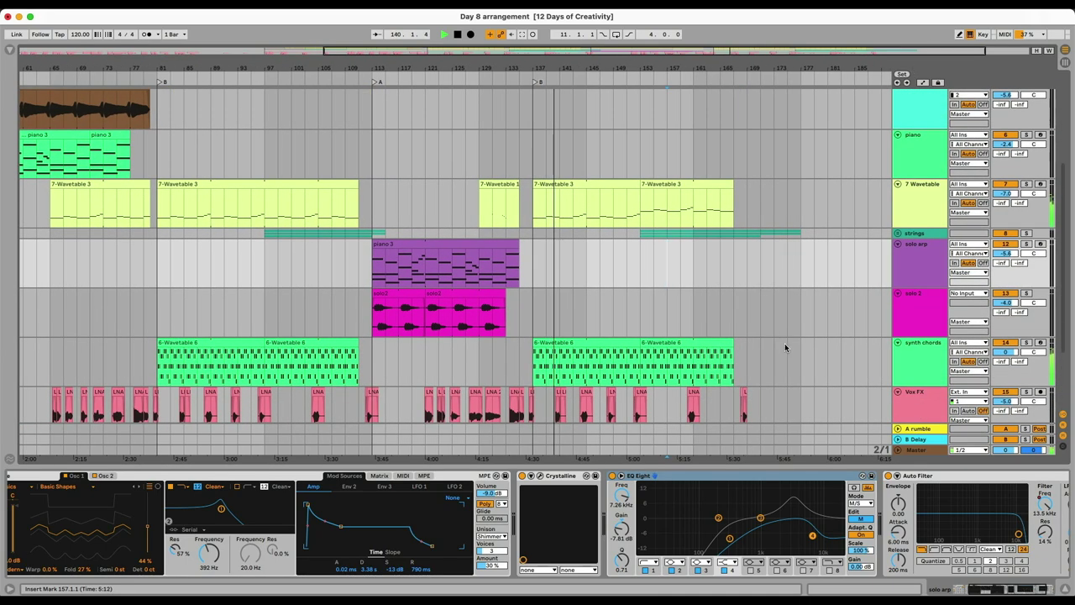
scroll(784, 343, "up", 6)
scroll(785, 343, "right", 2)
scroll(758, 300, "up", 10)
scroll(737, 315, "left", 12)
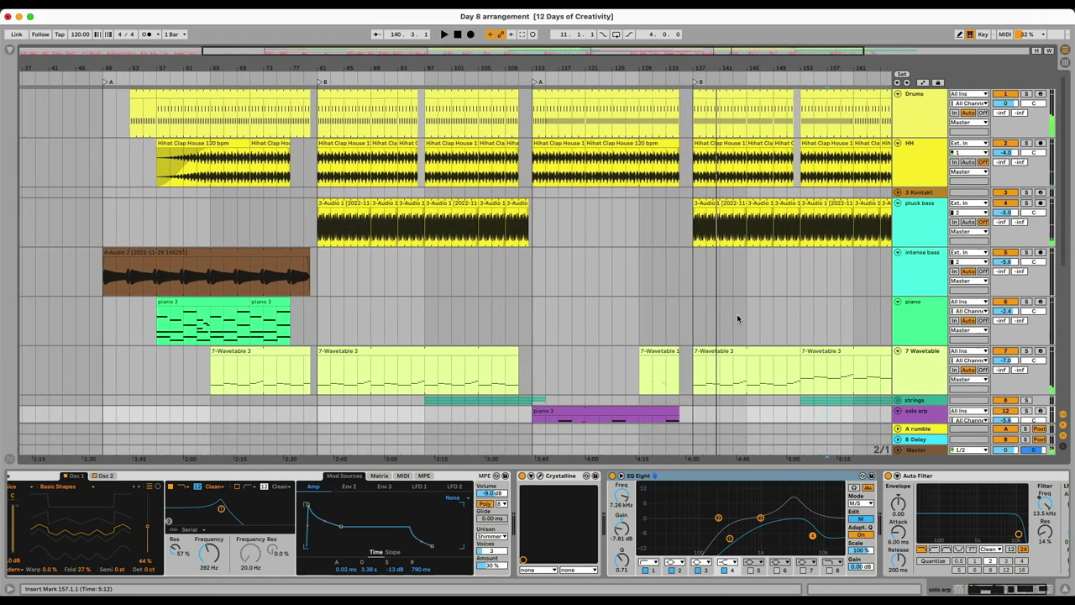